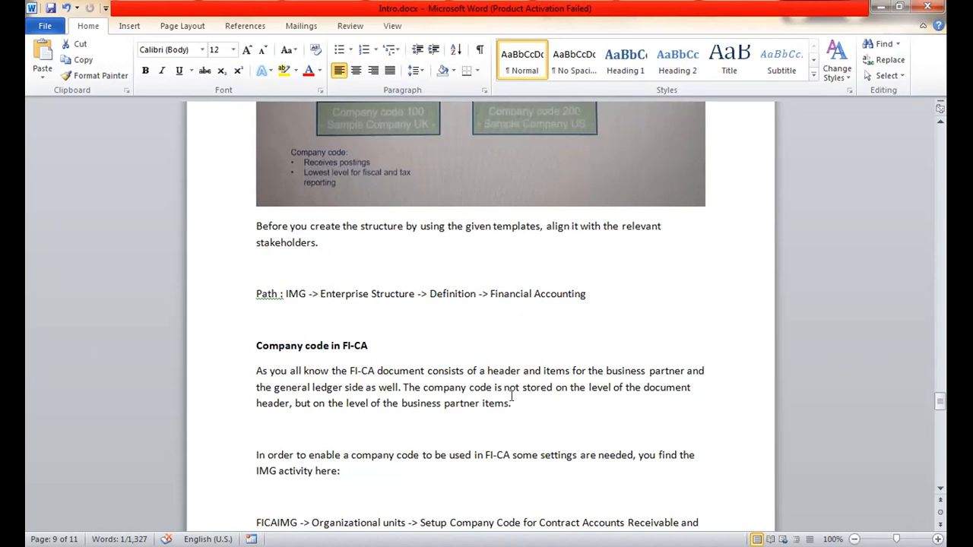
# - Read the section on company codes in FI-CA, including the IMG setup path and the project clarification questions
pyautogui.moveTo(511, 403); pyautogui.dragTo(401, 387)
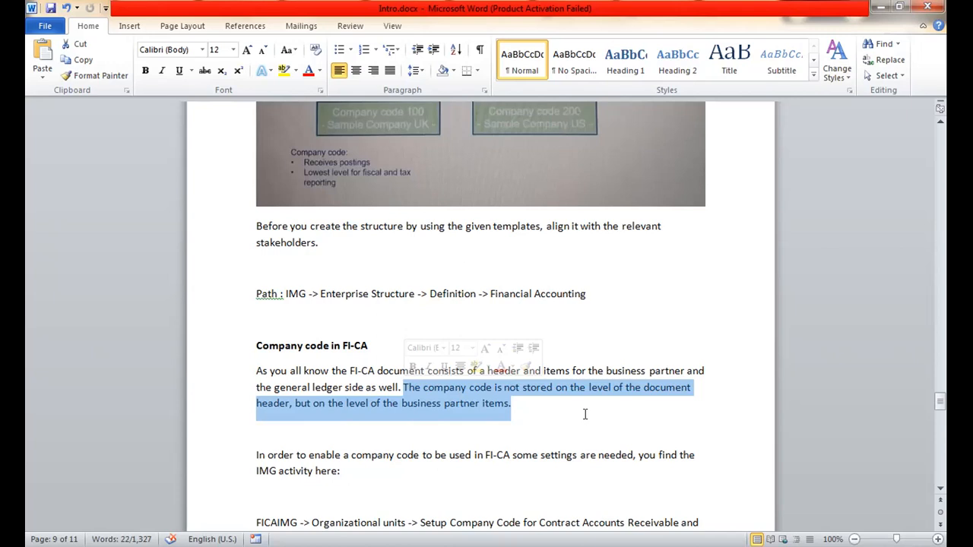
pyautogui.scroll(-3, 584, 413)
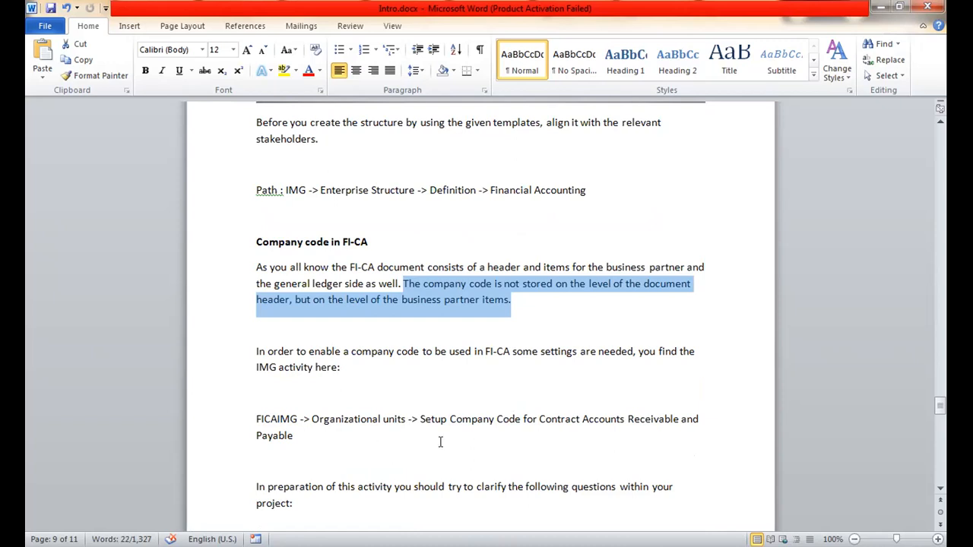
pyautogui.click(447, 419)
pyautogui.moveTo(447, 419); pyautogui.dragTo(522, 420)
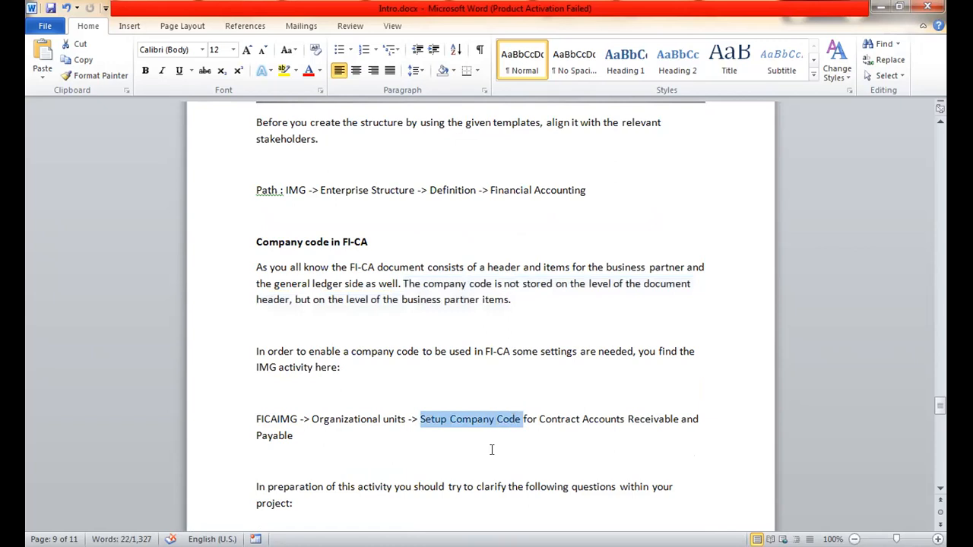
pyautogui.click(491, 449)
pyautogui.scroll(-2, 492, 450)
pyautogui.scroll(-2, 492, 450)
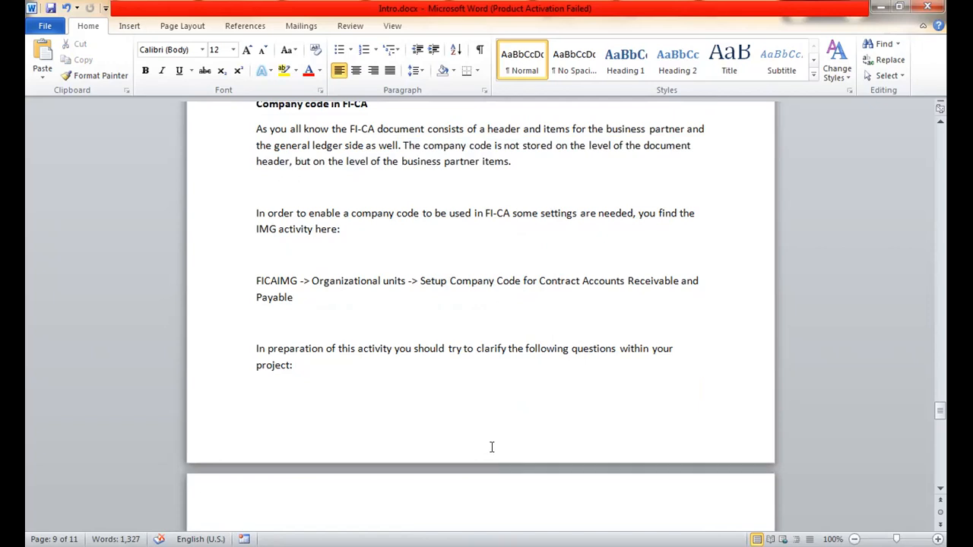
pyautogui.scroll(-6, 491, 447)
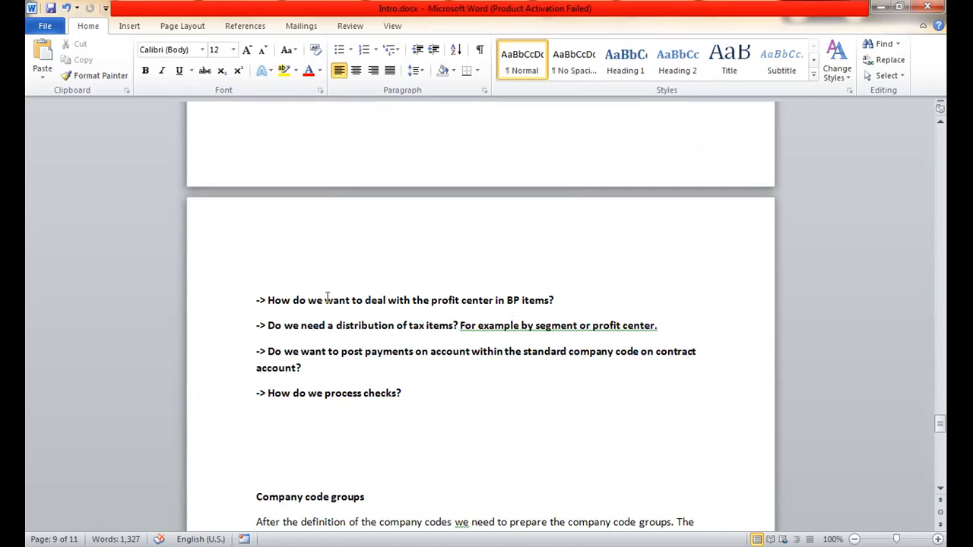
pyautogui.moveTo(325, 300); pyautogui.dragTo(365, 301)
pyautogui.moveTo(434, 319); pyautogui.dragTo(494, 325)
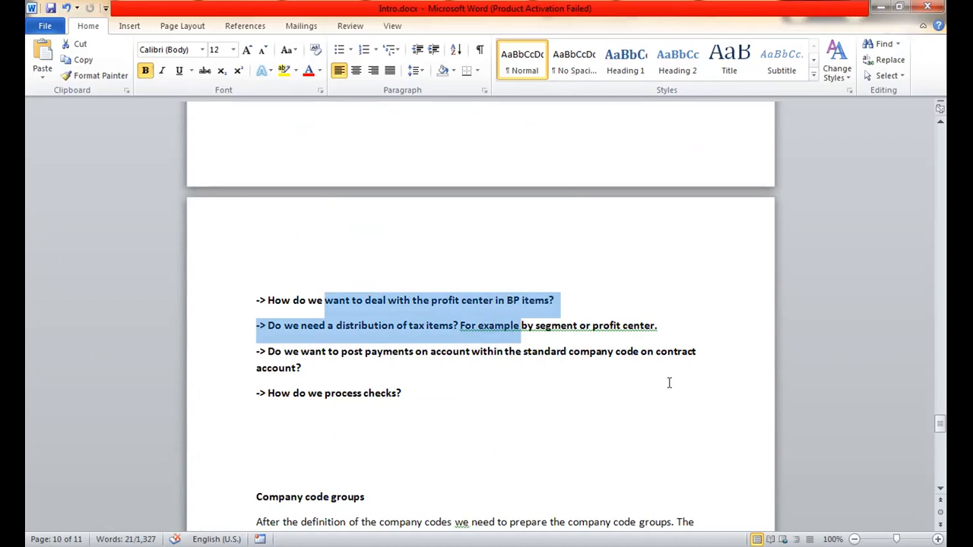
pyautogui.click(404, 394)
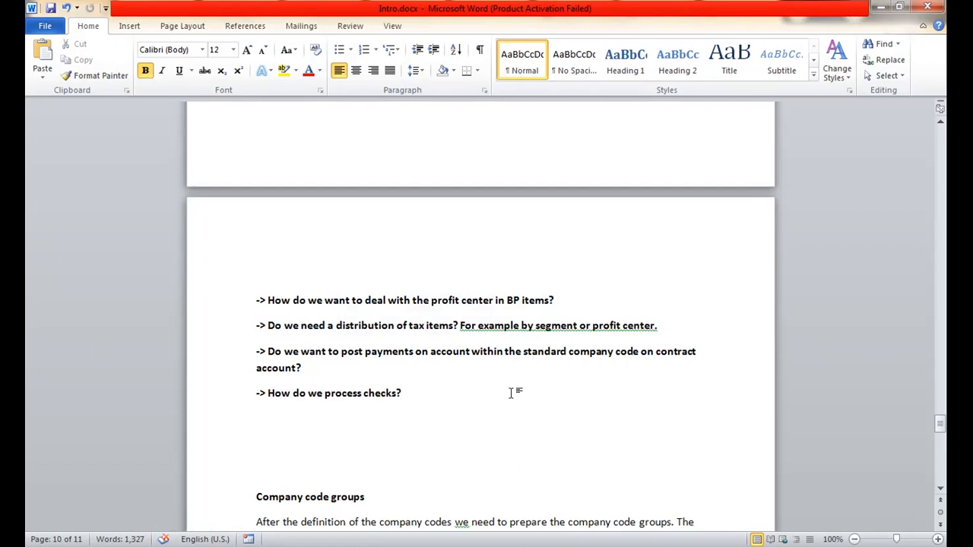
# - Read the company code groups section through the sample contract account diagram to the needed customizing nodes
pyautogui.scroll(-3, 511, 392)
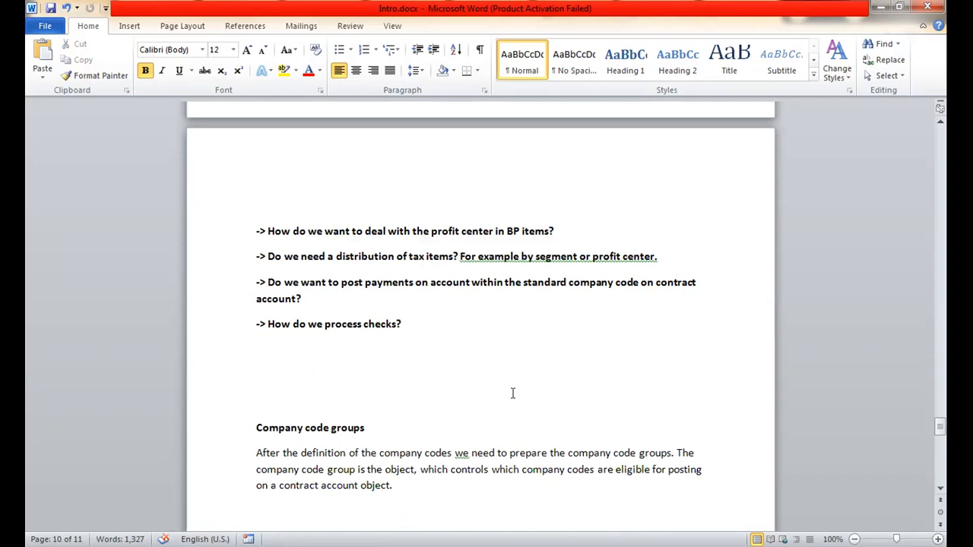
pyautogui.scroll(-5, 513, 393)
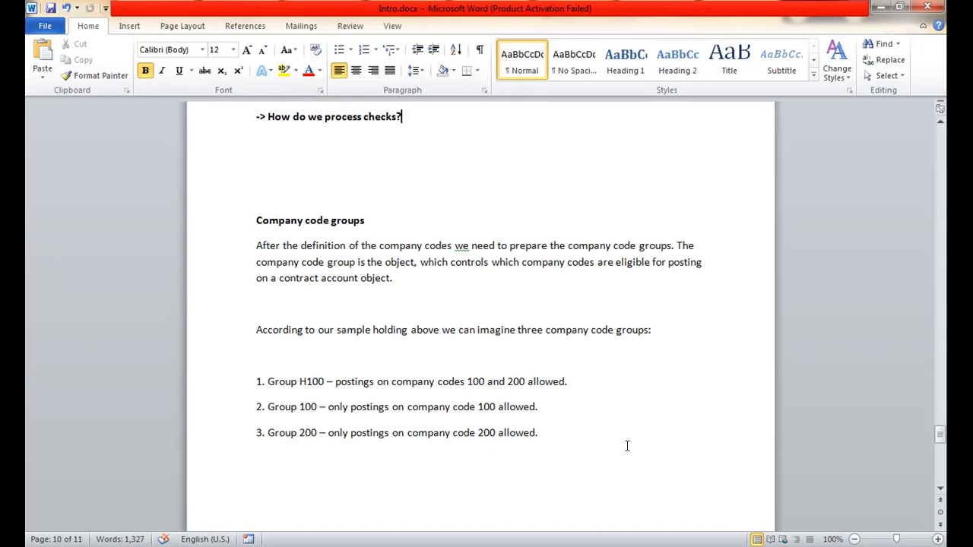
pyautogui.scroll(-7, 627, 447)
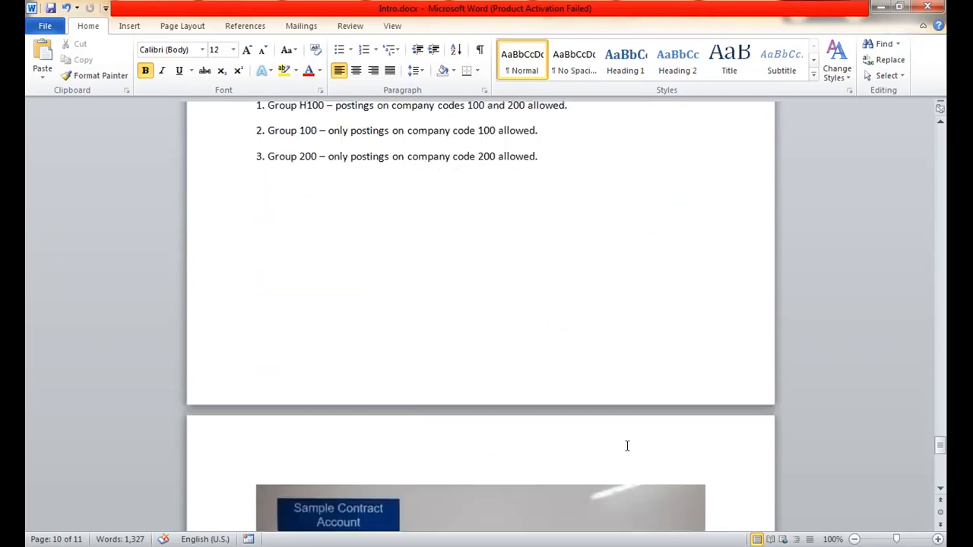
pyautogui.scroll(-6, 627, 446)
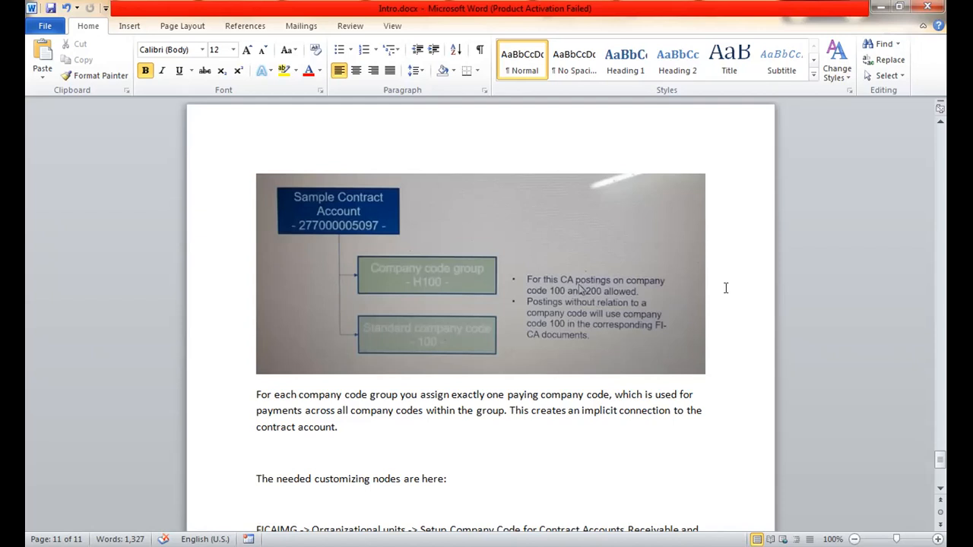
pyautogui.scroll(-2, 725, 287)
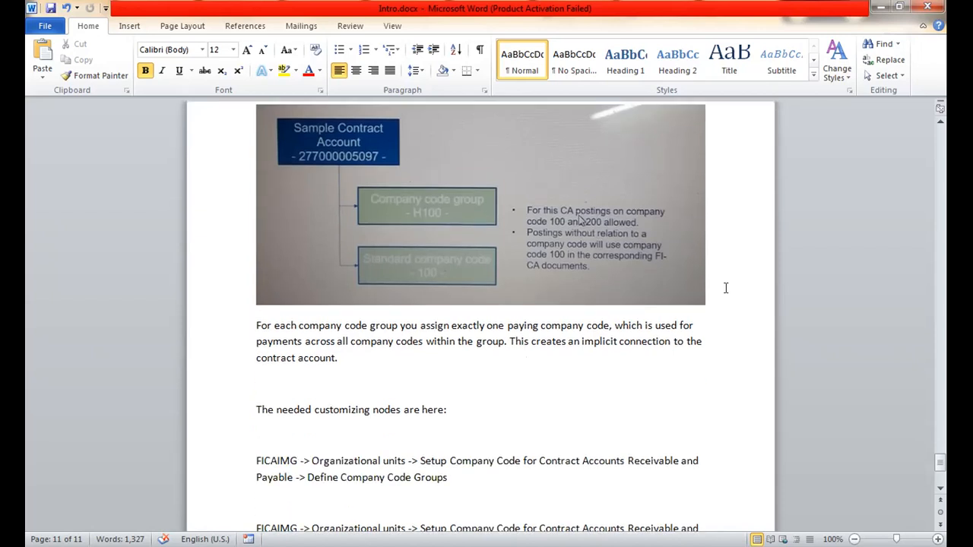
pyautogui.scroll(-3, 725, 287)
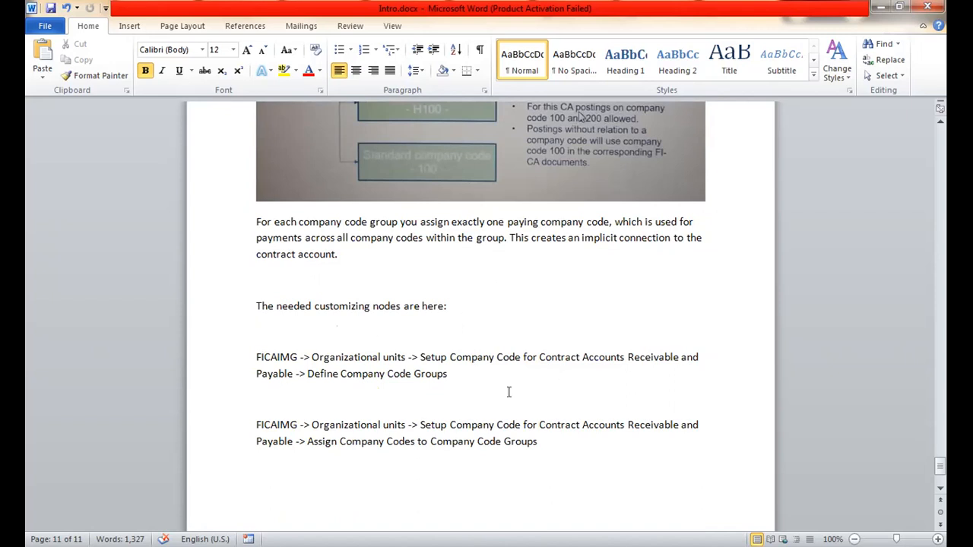
pyautogui.scroll(-4, 510, 409)
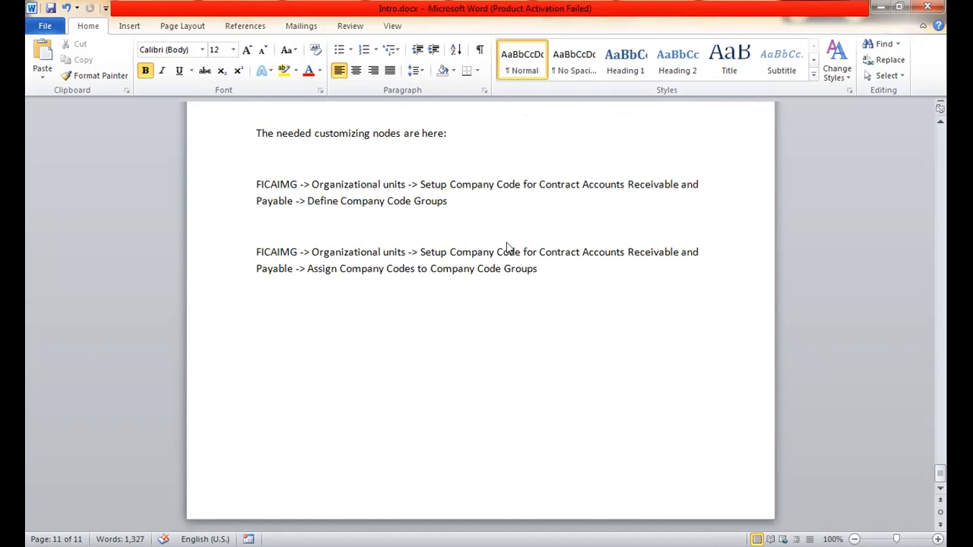
# - Switch to SAP Logon and open the TEST system connection
pyautogui.hotkey('alt', 'Tab')
pyautogui.doubleClick(328, 104)
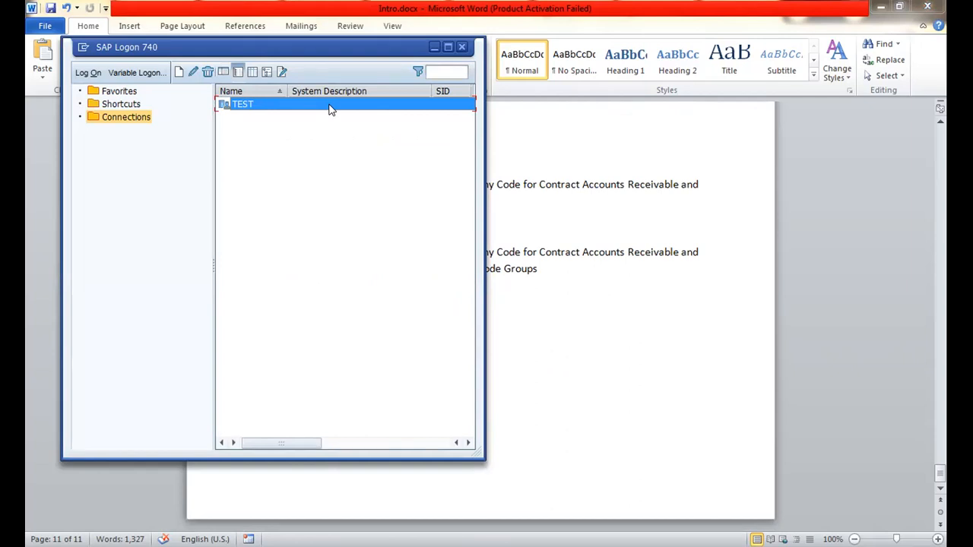
pyautogui.doubleClick(330, 107)
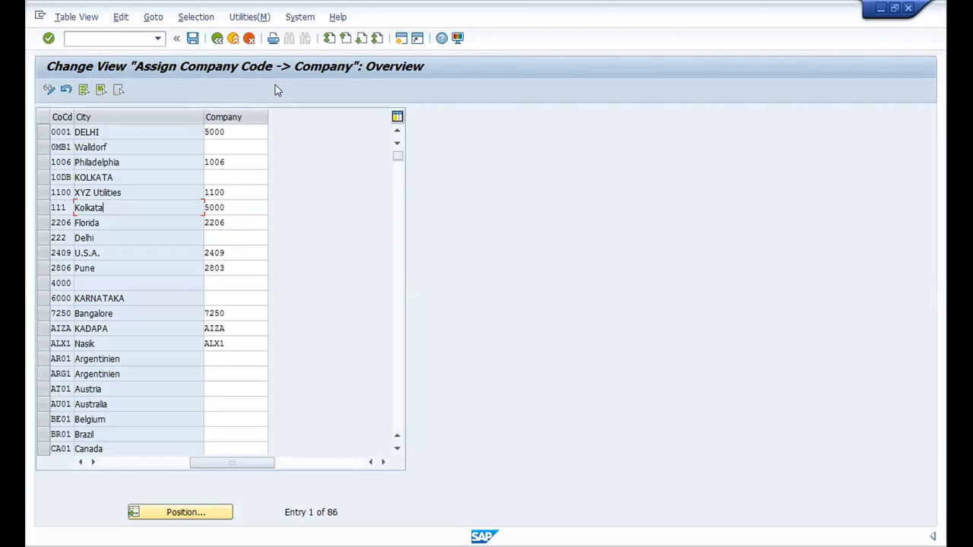
# - Review the company assignments of company codes 111 and DS01 in the assignment overview, widening the company code column
pyautogui.doubleClick(68, 207)
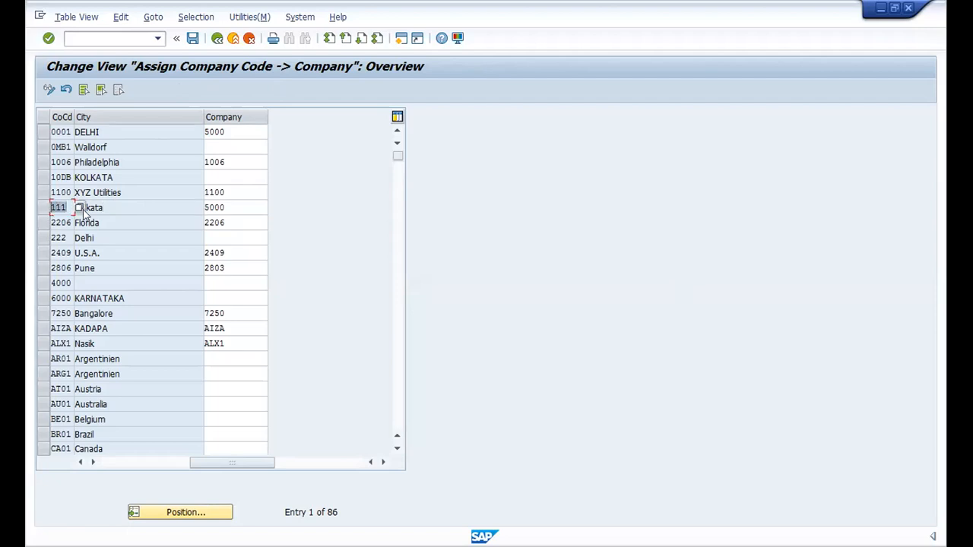
pyautogui.click(115, 207)
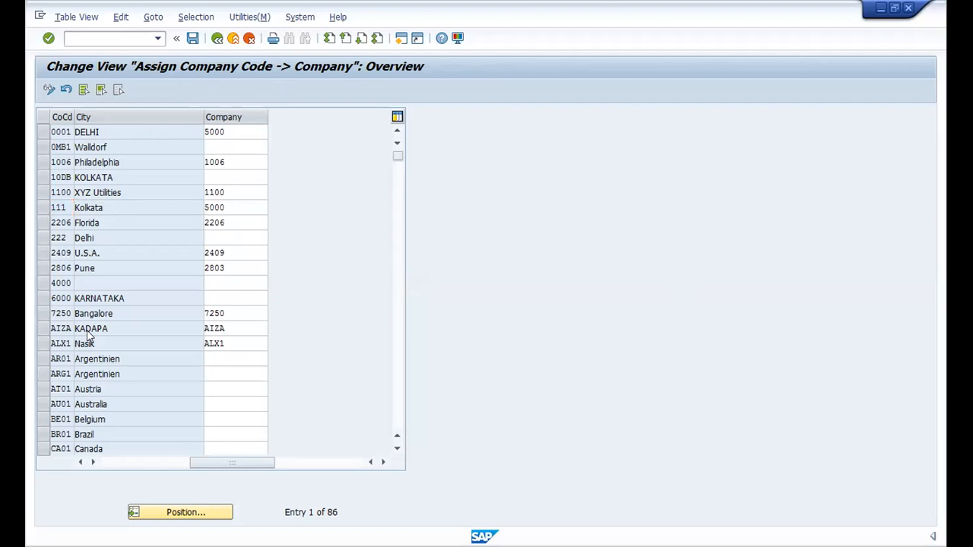
pyautogui.scroll(-1, 88, 334)
pyautogui.scroll(-4, 88, 334)
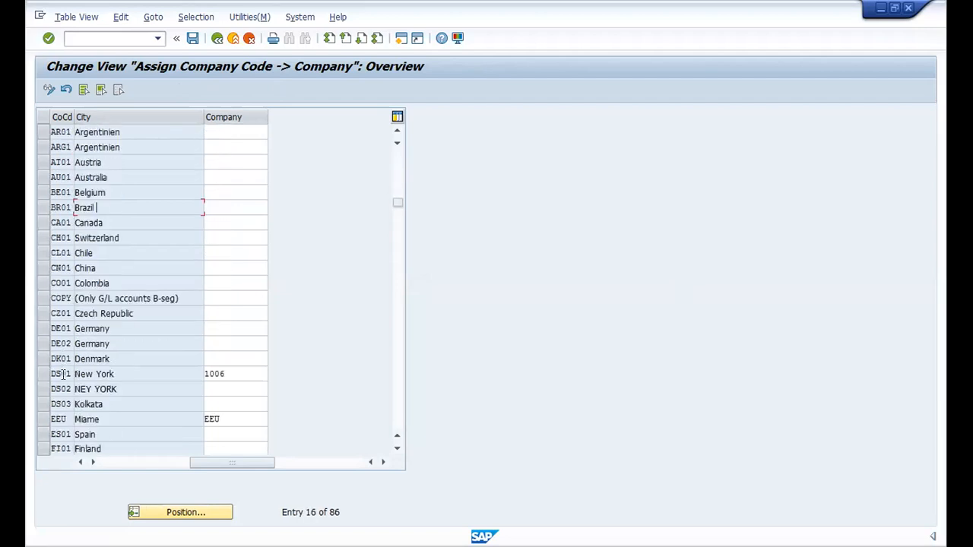
pyautogui.click(65, 373)
pyautogui.doubleClick(66, 373)
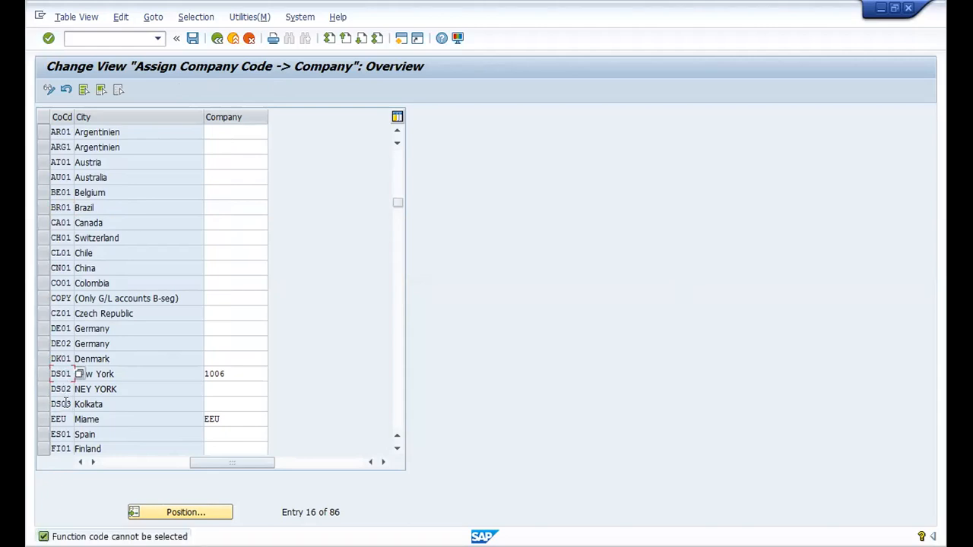
pyautogui.moveTo(73, 402)
pyautogui.mouseDown()
pyautogui.moveTo(62, 403)
pyautogui.moveTo(79, 403)
pyautogui.mouseUp()
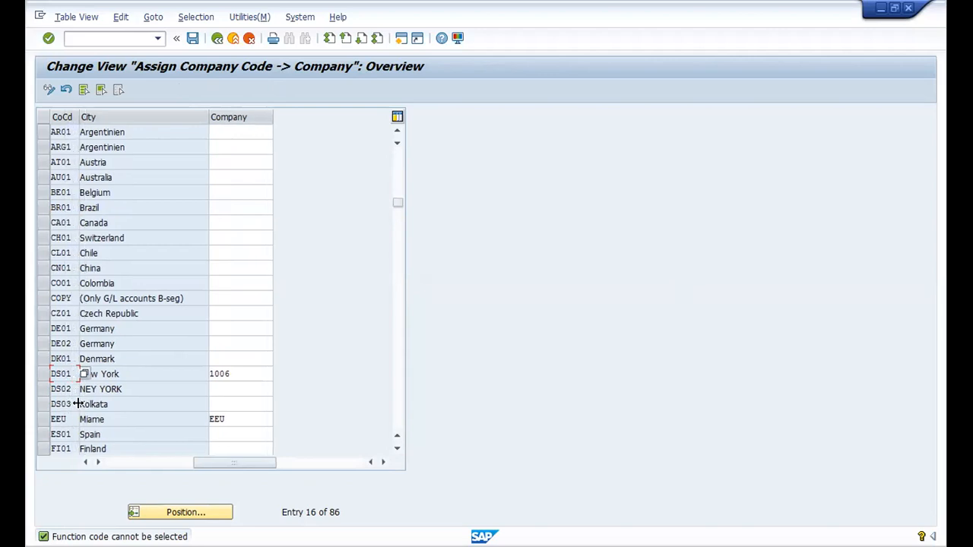
# - Try to assign company 4000 to company code DS03 and save it, and discard the unsaved change
pyautogui.click(243, 404)
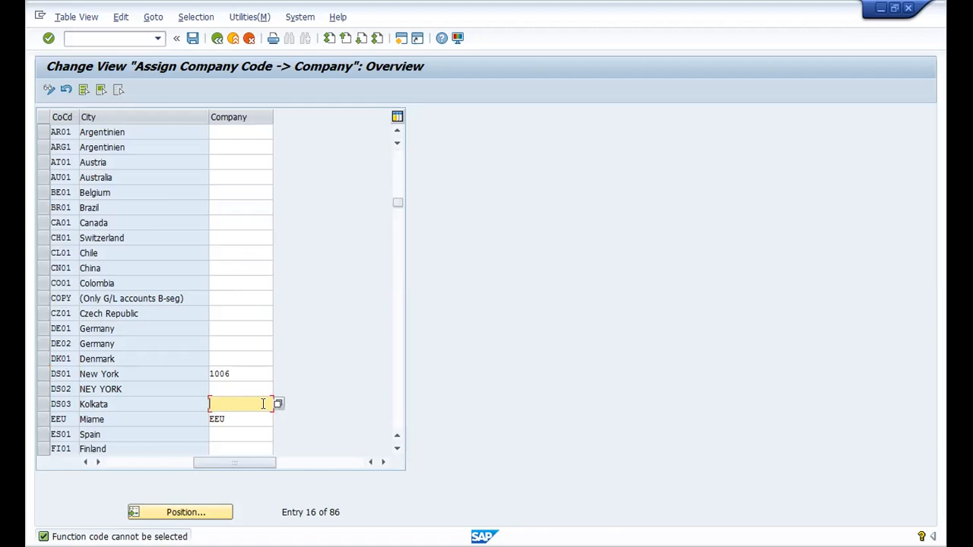
pyautogui.click(278, 405)
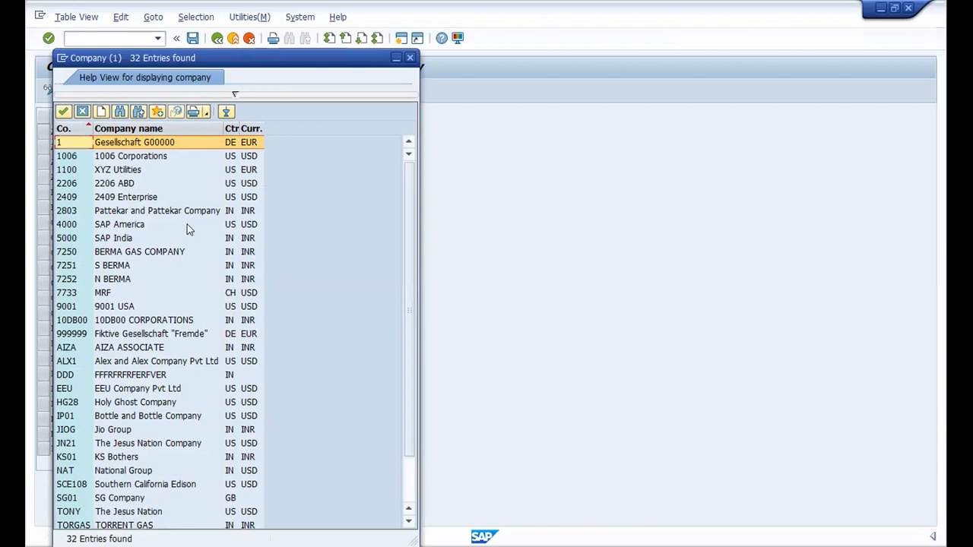
pyautogui.doubleClick(186, 224)
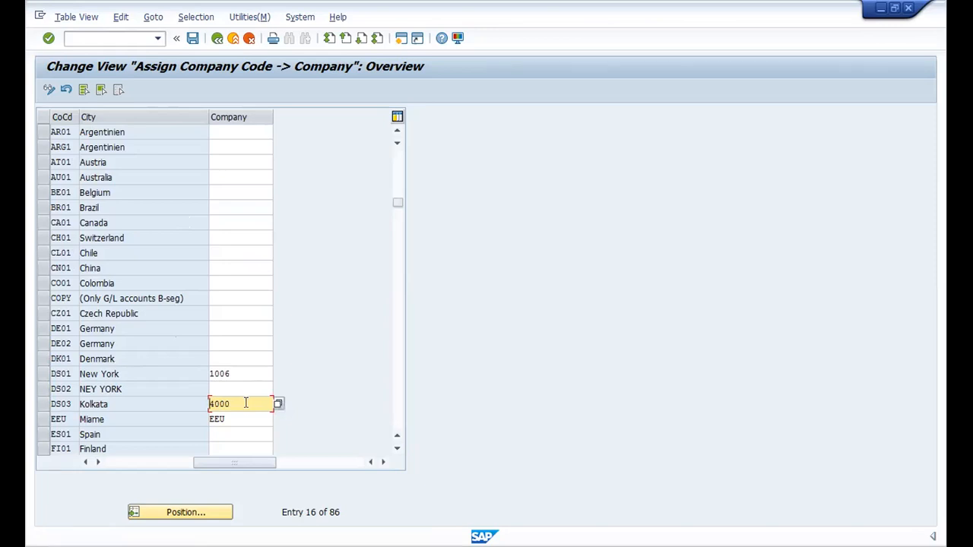
pyautogui.click(193, 38)
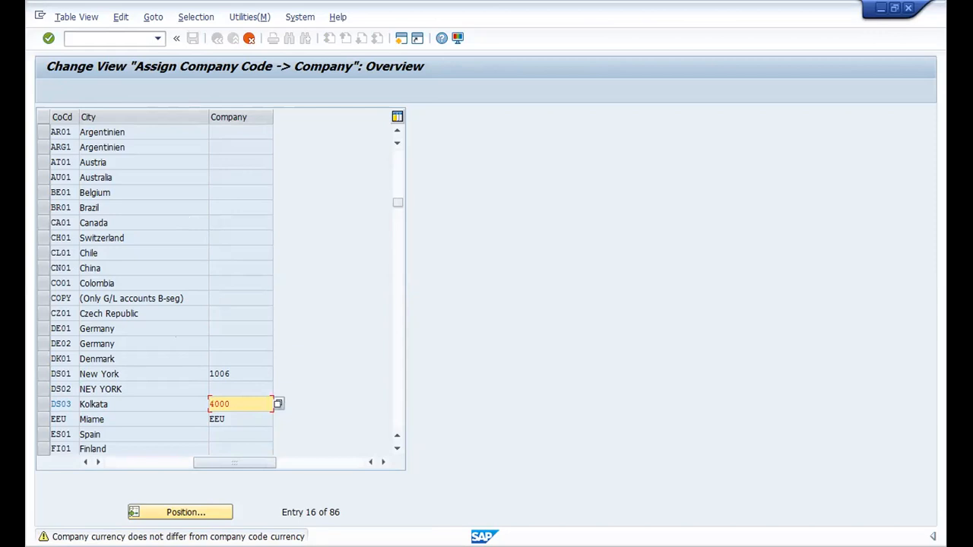
pyautogui.click(248, 39)
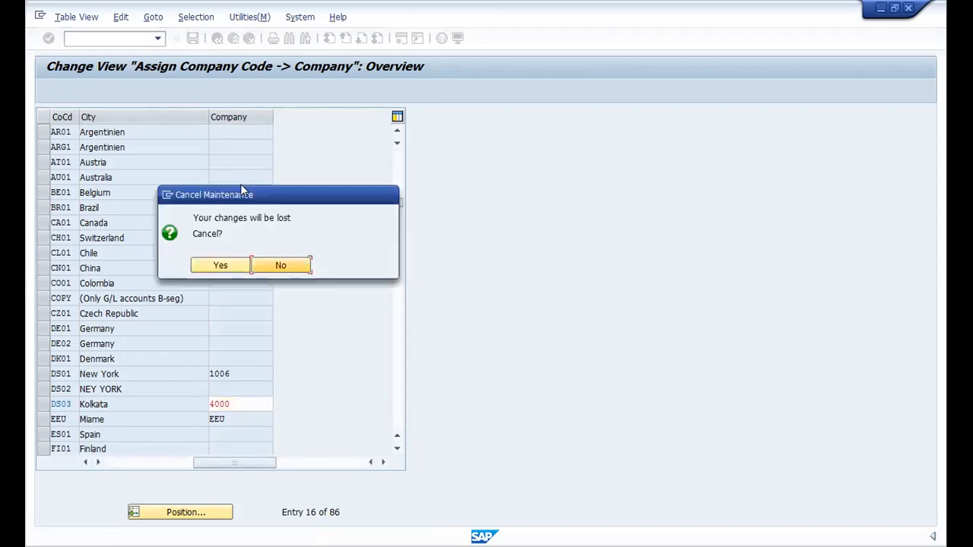
pyautogui.click(229, 267)
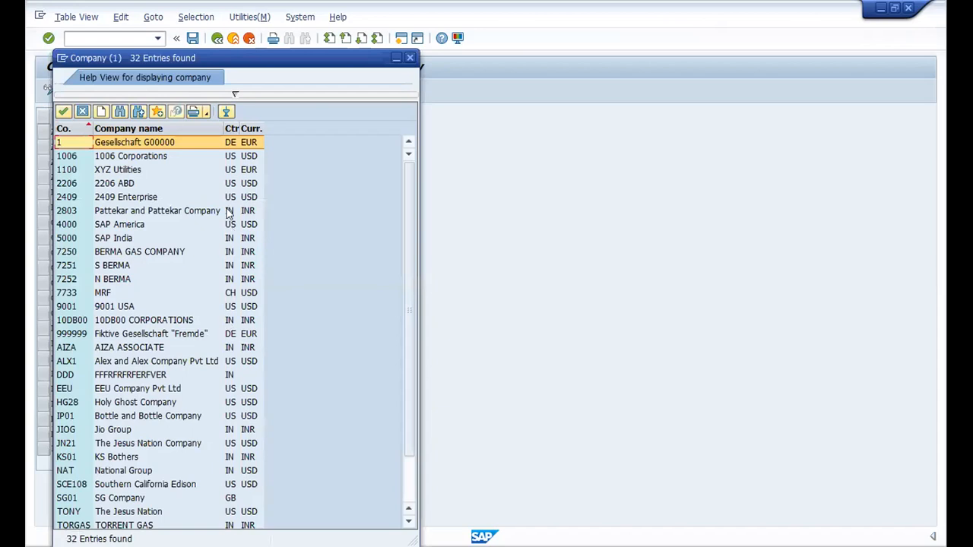
# - Assign company 2803 to company code DS03 and save the change under customizing request ECCK900023
pyautogui.doubleClick(177, 211)
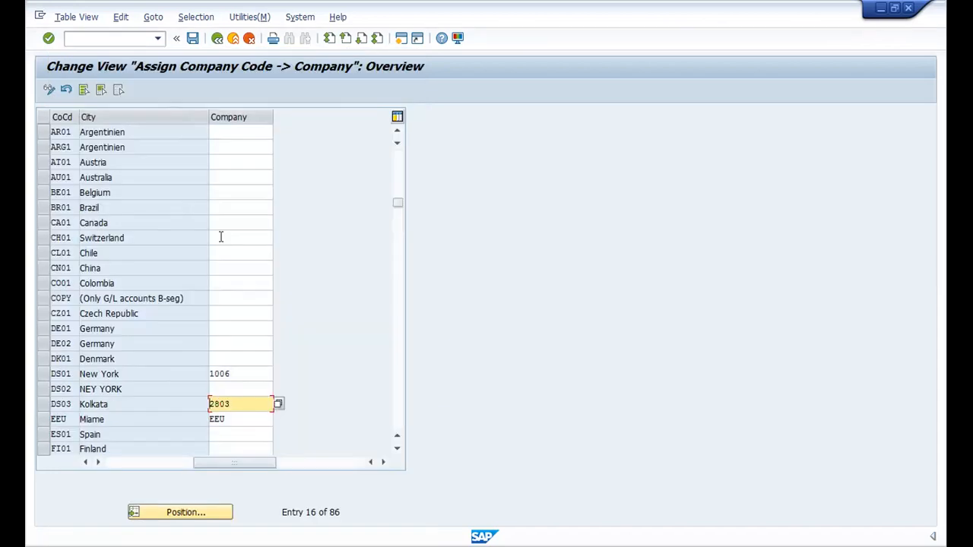
pyautogui.click(192, 39)
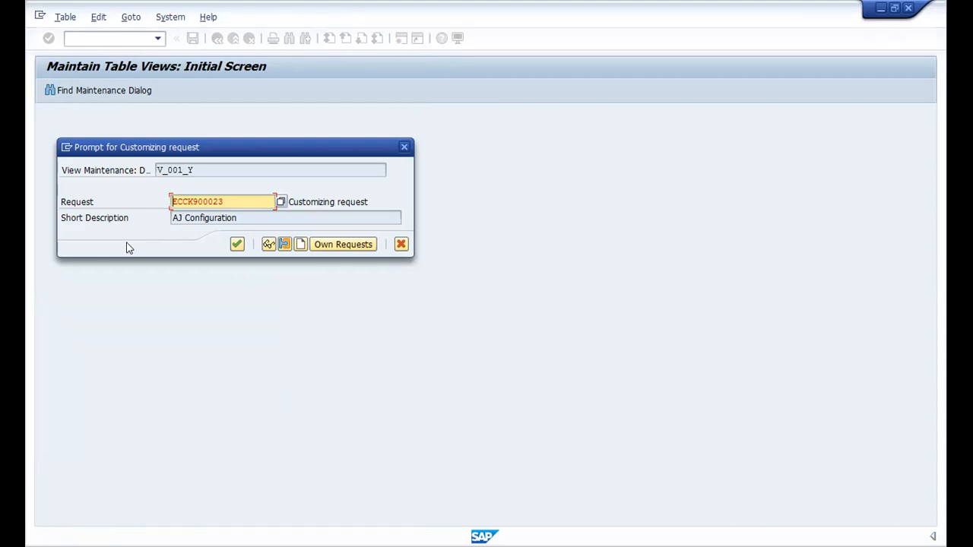
pyautogui.click(237, 245)
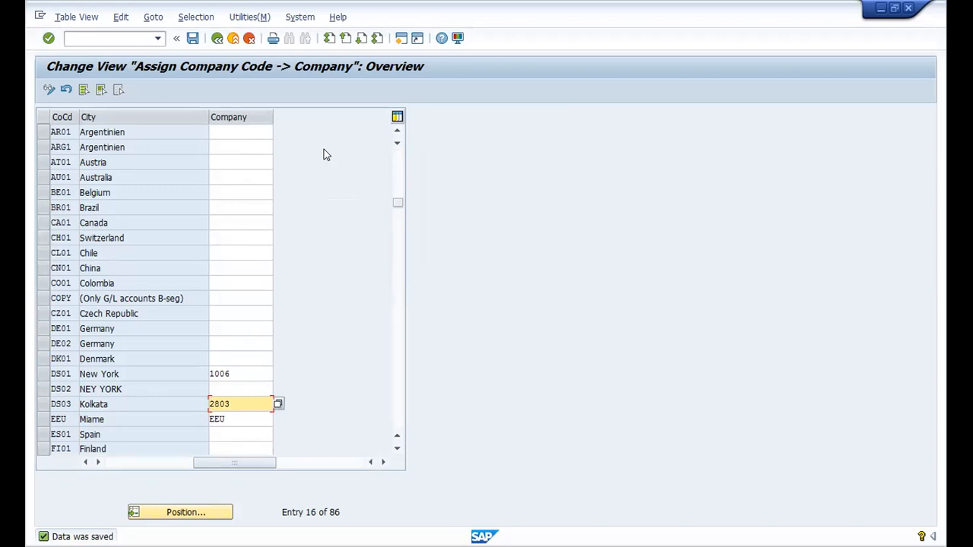
# - Leave the company assignment overview and open the SAP Reference IMG through transaction SPRO
pyautogui.click(234, 40)
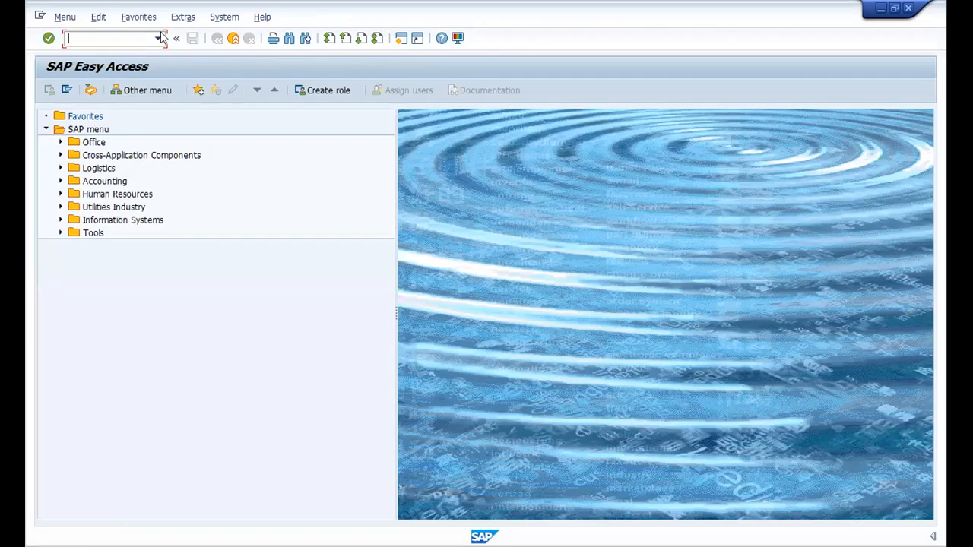
pyautogui.write('spro')
pyautogui.press('Return')
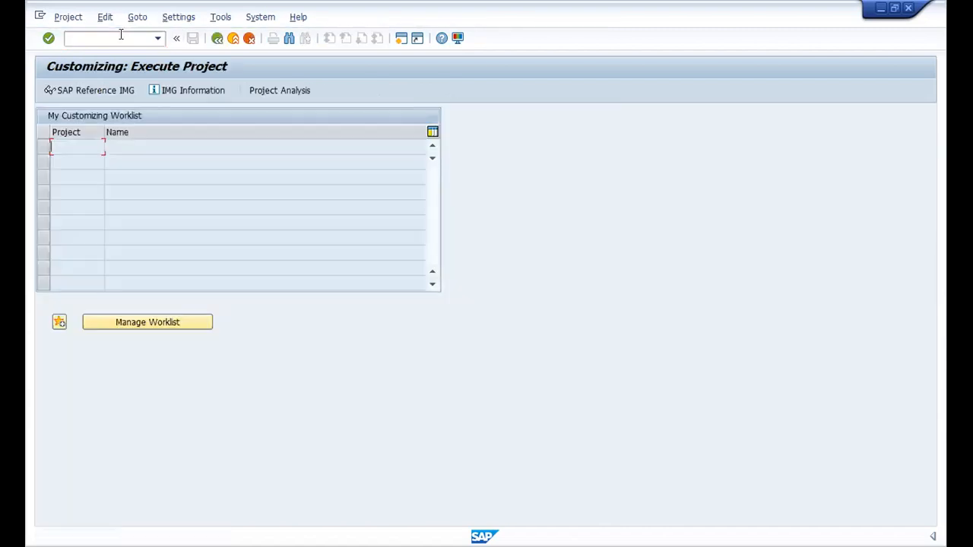
pyautogui.click(85, 90)
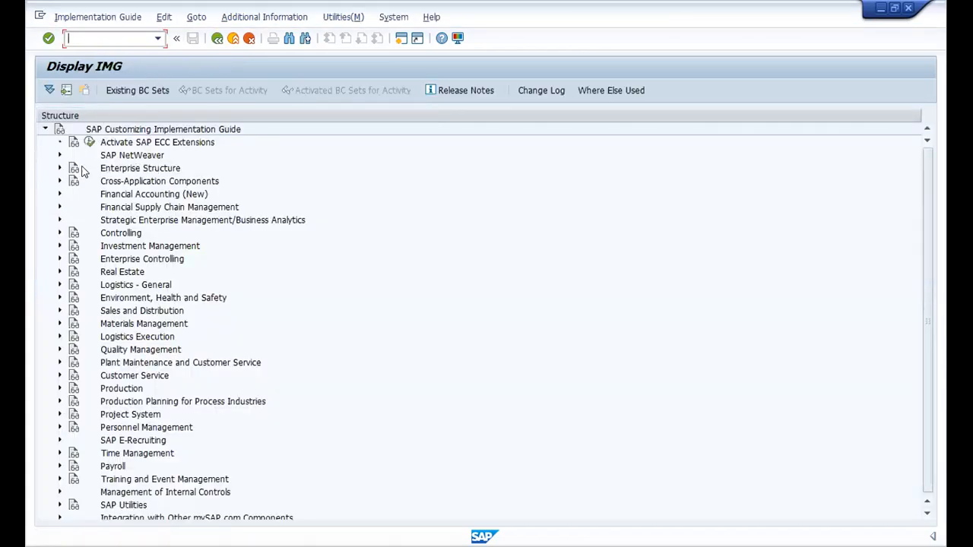
# - Open the activity Assign company code to company under Enterprise Structure, Assignment, Financial Accounting
pyautogui.click(59, 169)
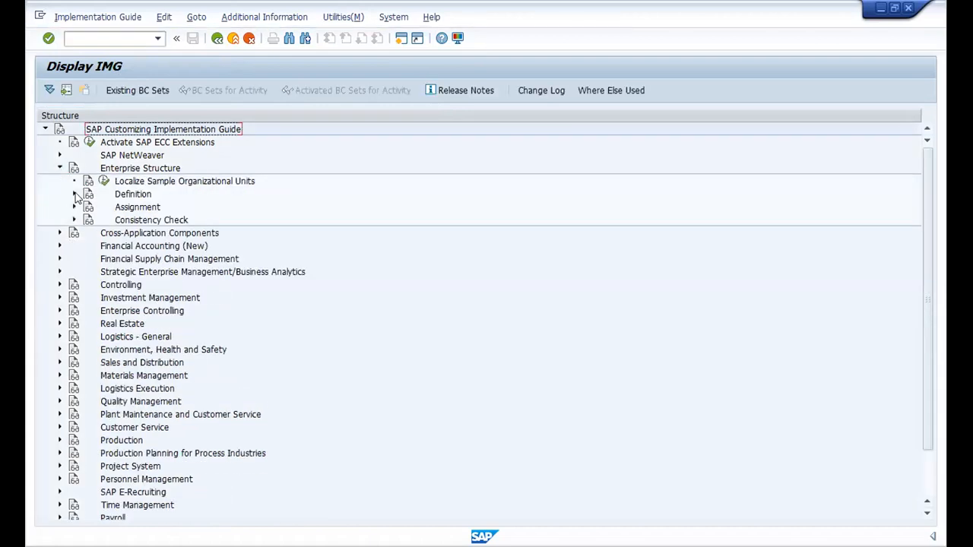
pyautogui.click(74, 206)
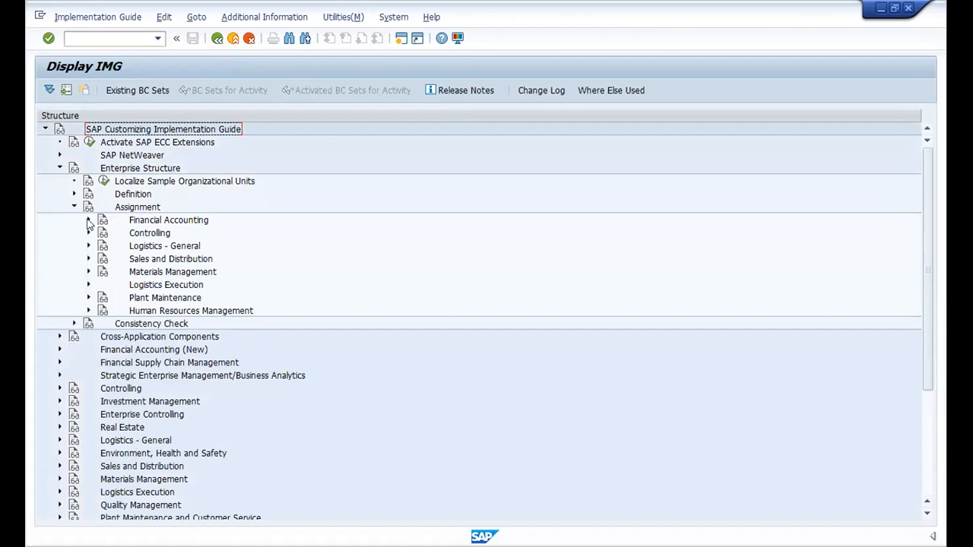
pyautogui.click(88, 220)
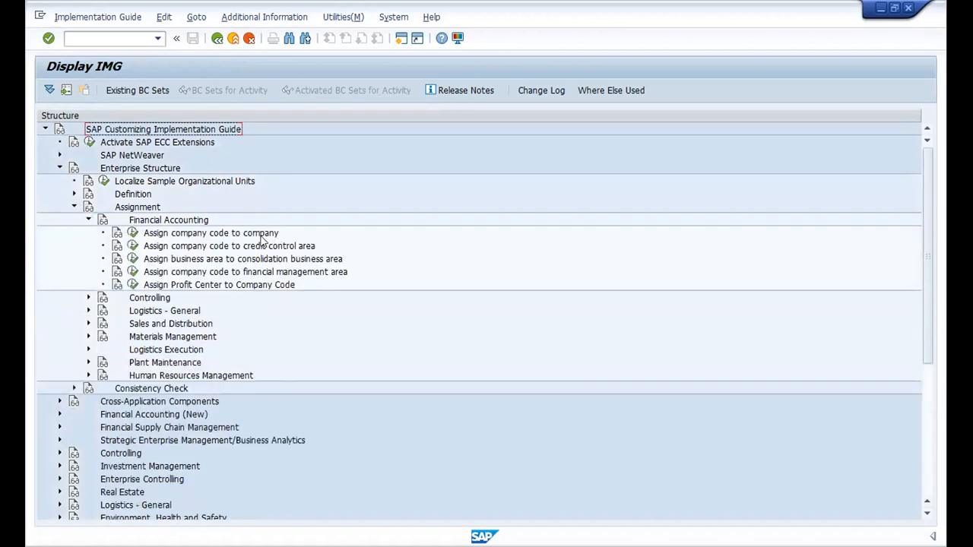
pyautogui.click(132, 233)
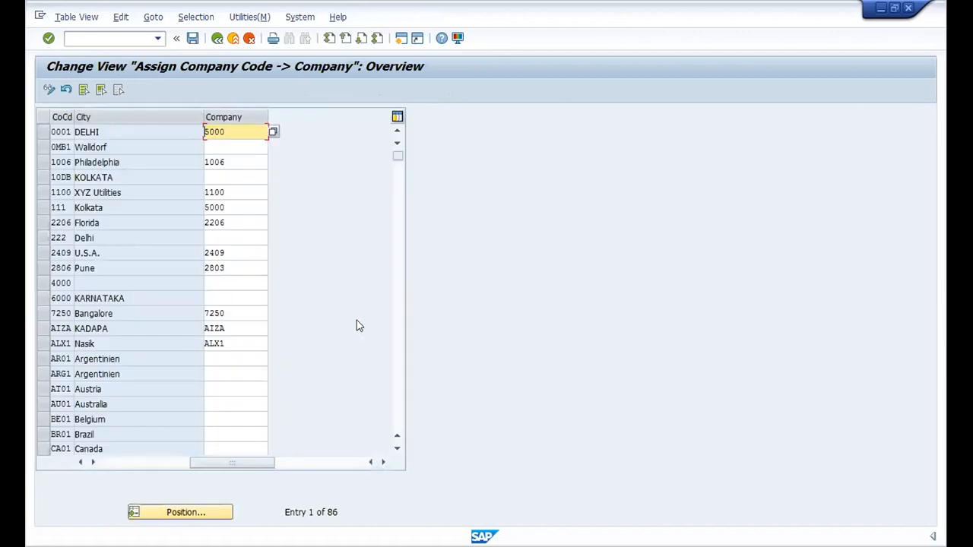
# - Browse the possible companies for company code DS03 and close the list without choosing one
pyautogui.click(135, 372)
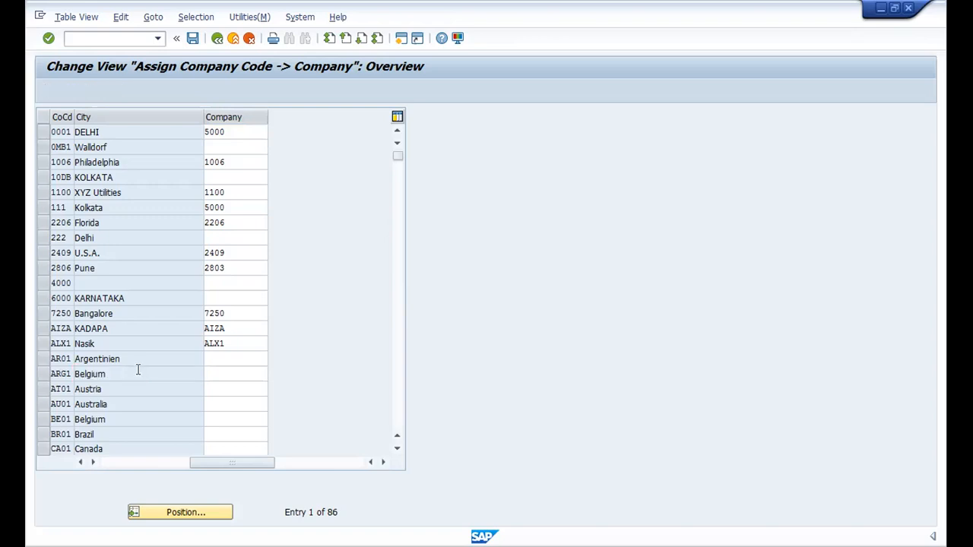
pyautogui.scroll(-1, 137, 370)
pyautogui.scroll(-1, 137, 376)
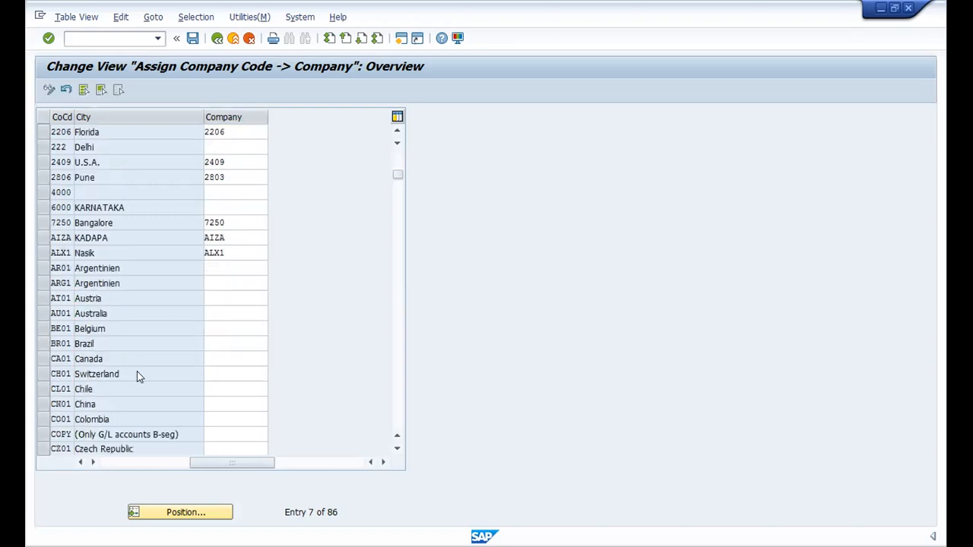
pyautogui.scroll(-1, 137, 373)
pyautogui.scroll(-1, 138, 371)
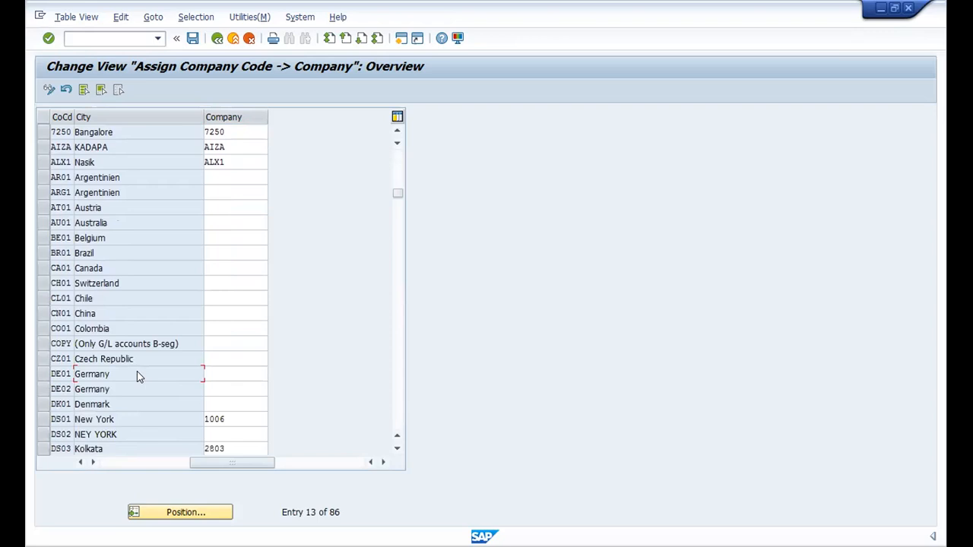
pyautogui.scroll(-1, 137, 372)
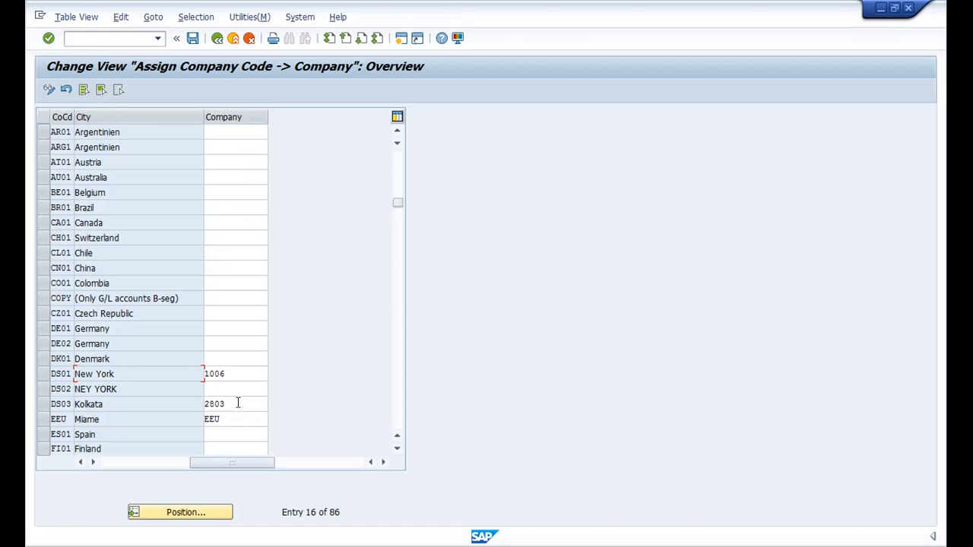
pyautogui.click(274, 404)
pyautogui.click(274, 406)
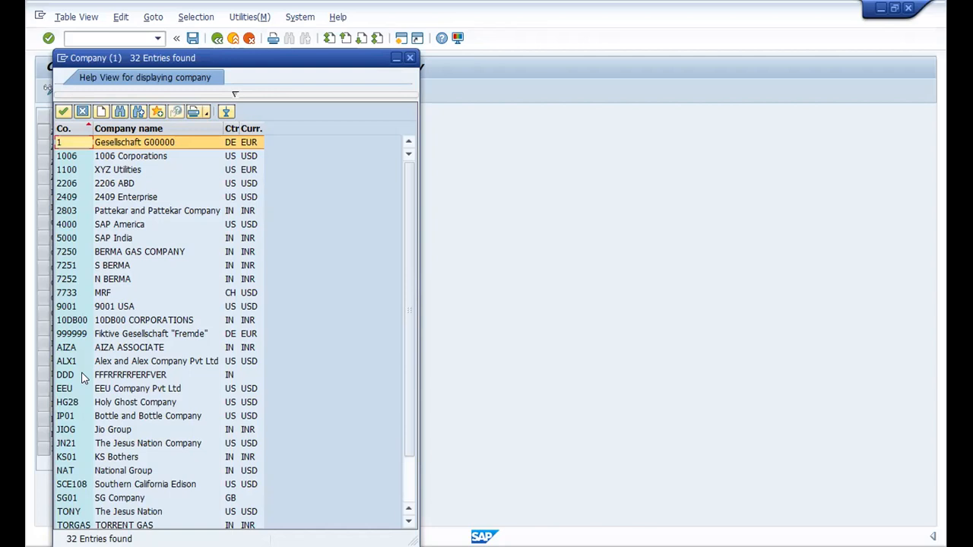
pyautogui.click(84, 376)
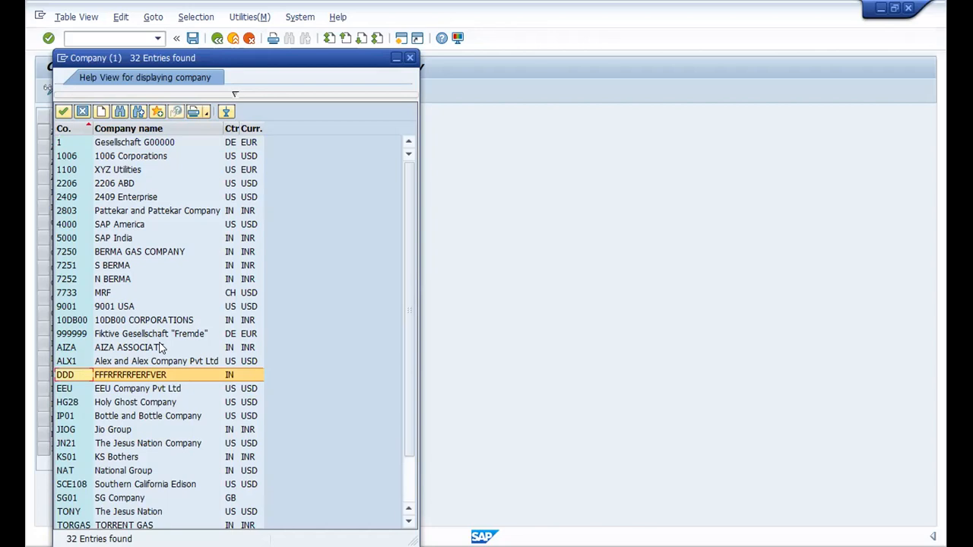
pyautogui.scroll(-2, 160, 349)
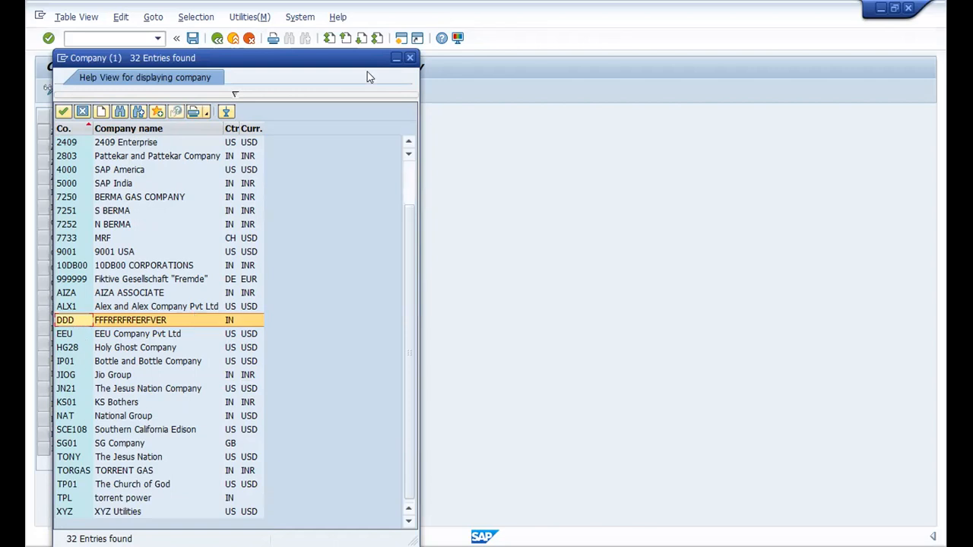
pyautogui.click(409, 59)
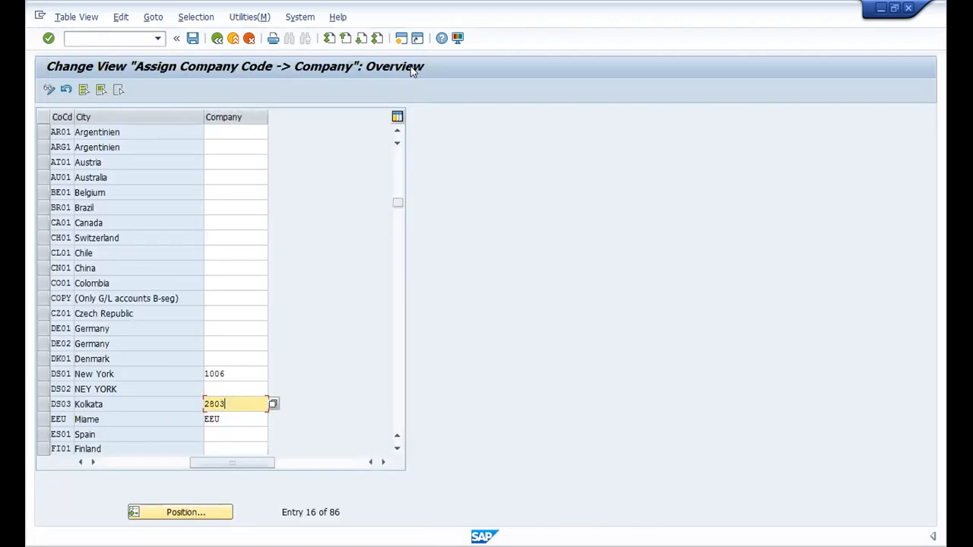
# - Return to the SAP Easy Access screen and open transaction OB62 for assigning company codes to charts of accounts
pyautogui.click(233, 38)
pyautogui.click(94, 38)
pyautogui.write('ob62')
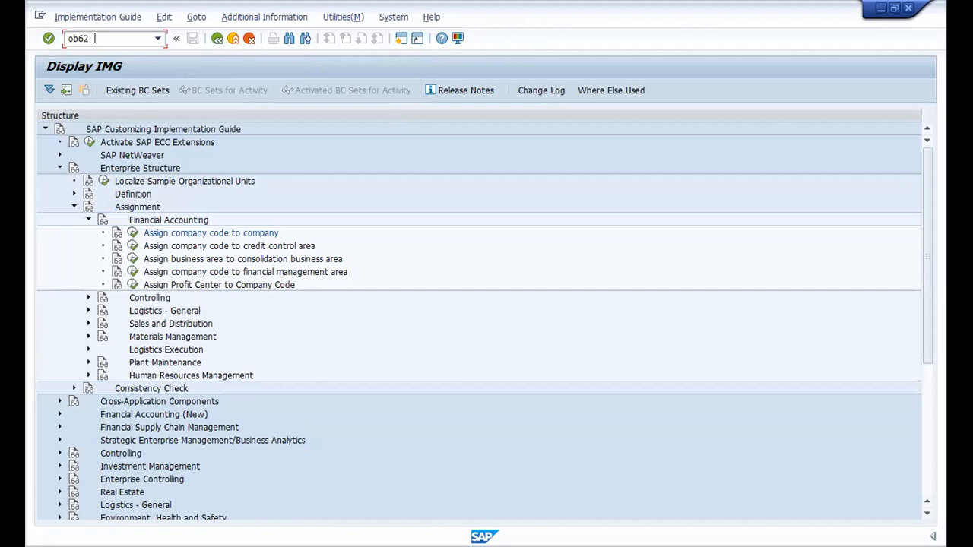
pyautogui.press('Return')
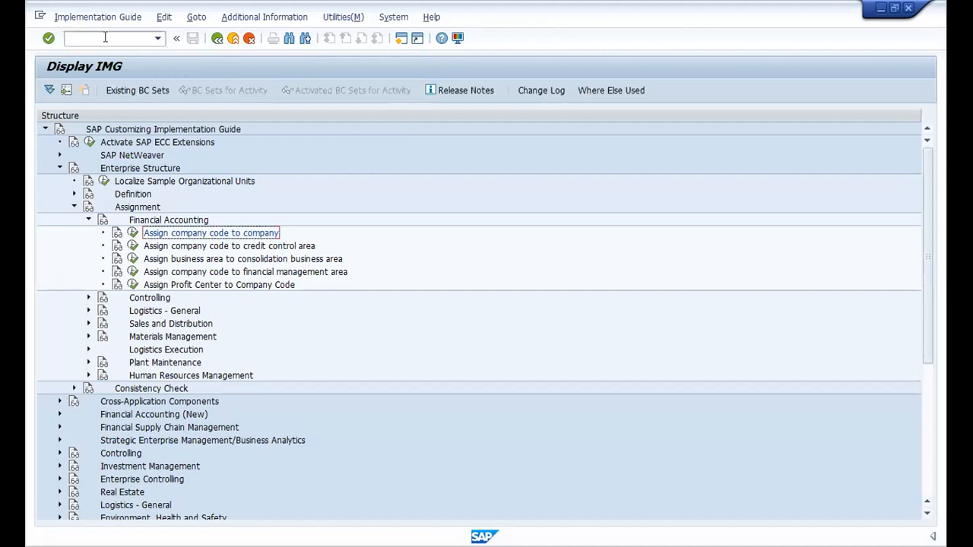
pyautogui.click(234, 38)
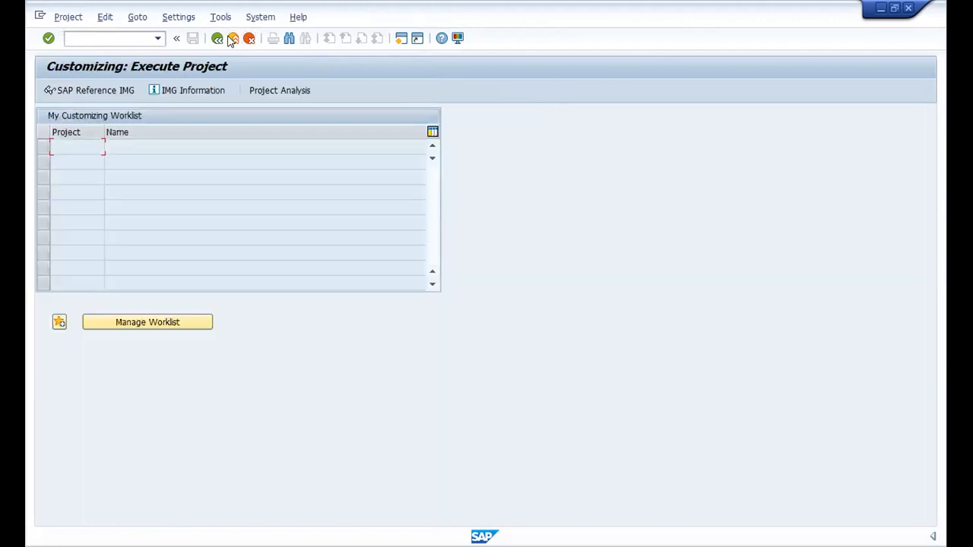
pyautogui.click(232, 38)
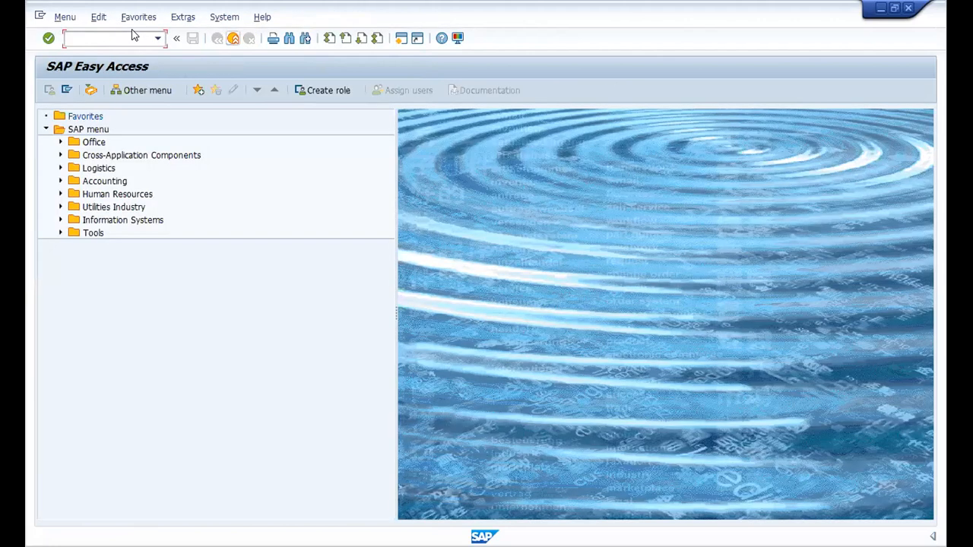
pyautogui.write('52')
pyautogui.press('Return')
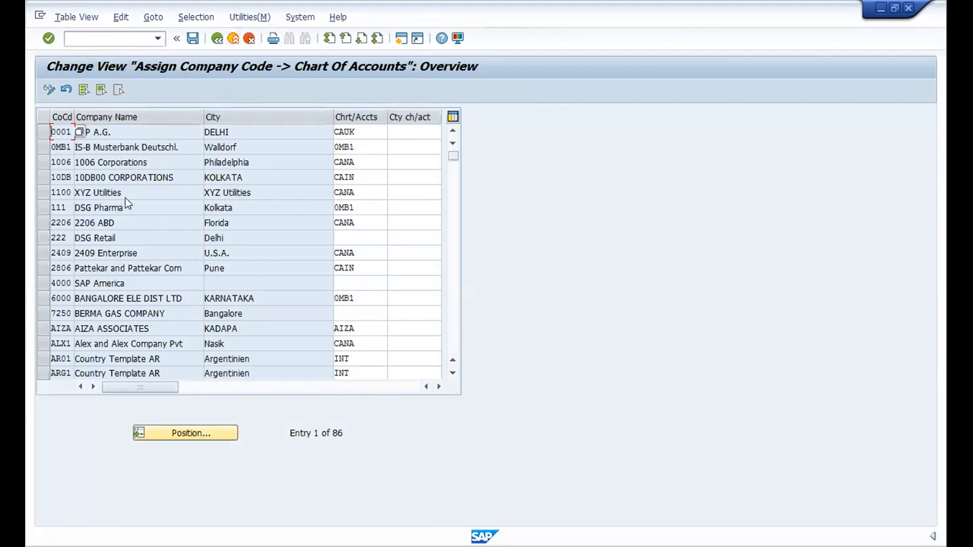
# - Review the chart of accounts assignments of company codes 111, DS01 and DS03
pyautogui.click(127, 206)
pyautogui.moveTo(50, 208); pyautogui.dragTo(138, 209)
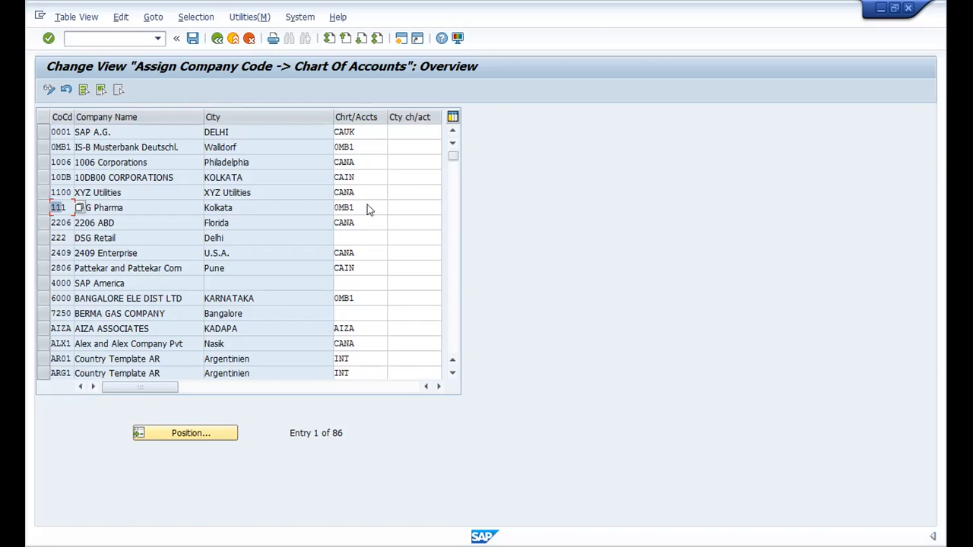
pyautogui.scroll(-1, 367, 204)
pyautogui.scroll(-2, 367, 209)
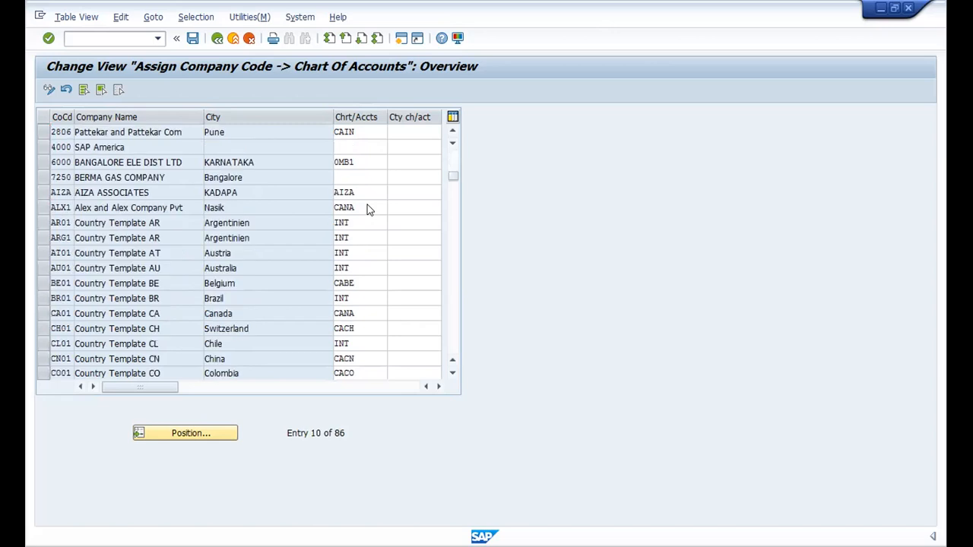
pyautogui.scroll(-3, 367, 209)
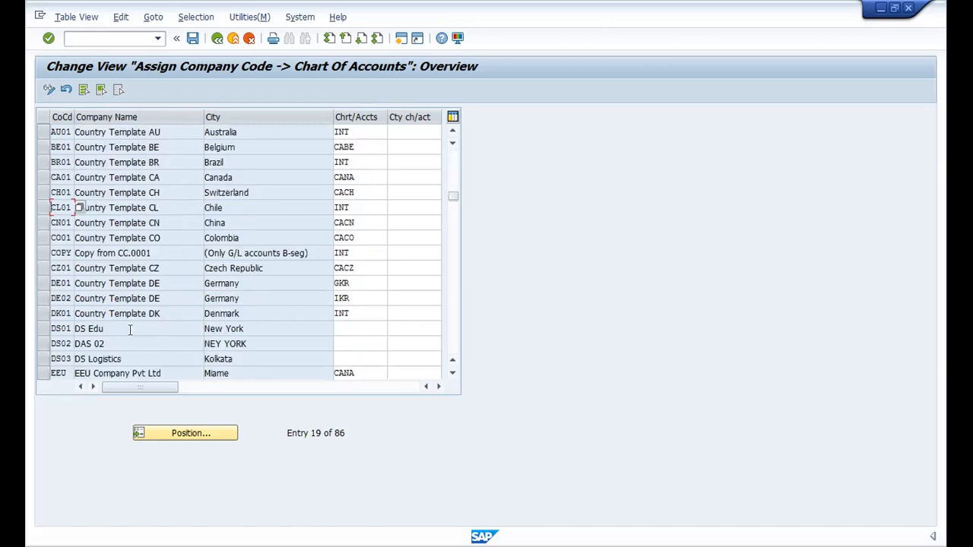
pyautogui.click(104, 325)
pyautogui.click(360, 354)
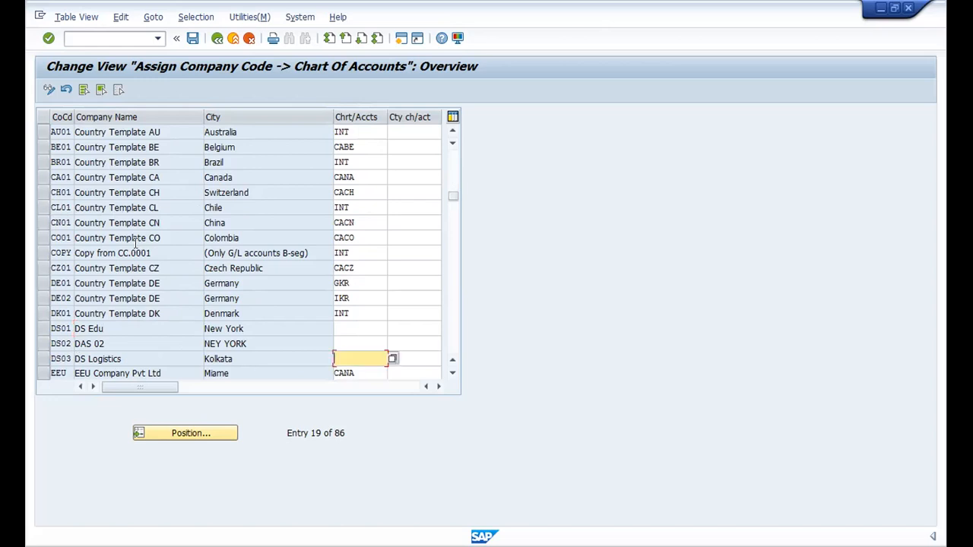
# - Check the chart of accounts assigned to company code 2806 and browse the company codes that follow it
pyautogui.scroll(1, 135, 242)
pyautogui.scroll(2, 135, 243)
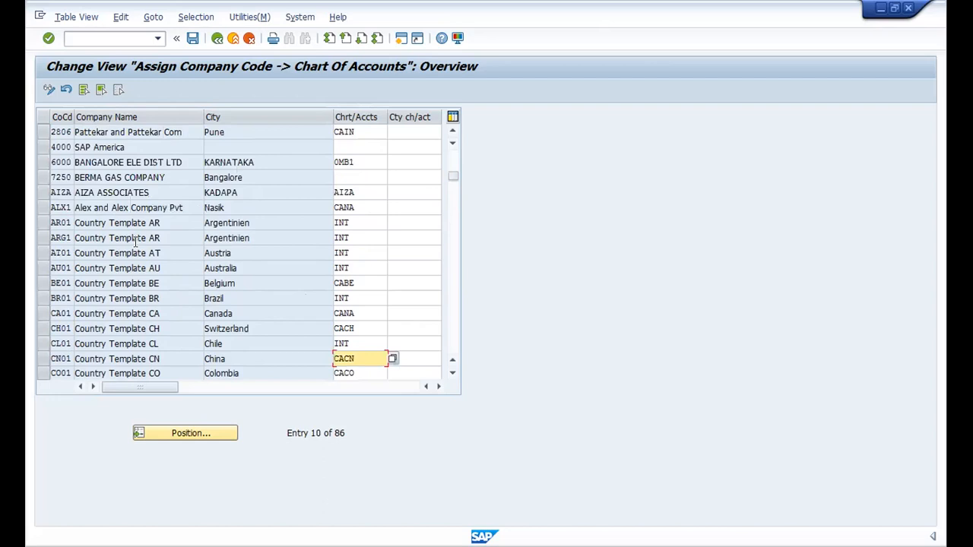
pyautogui.scroll(1, 136, 241)
pyautogui.scroll(1, 138, 231)
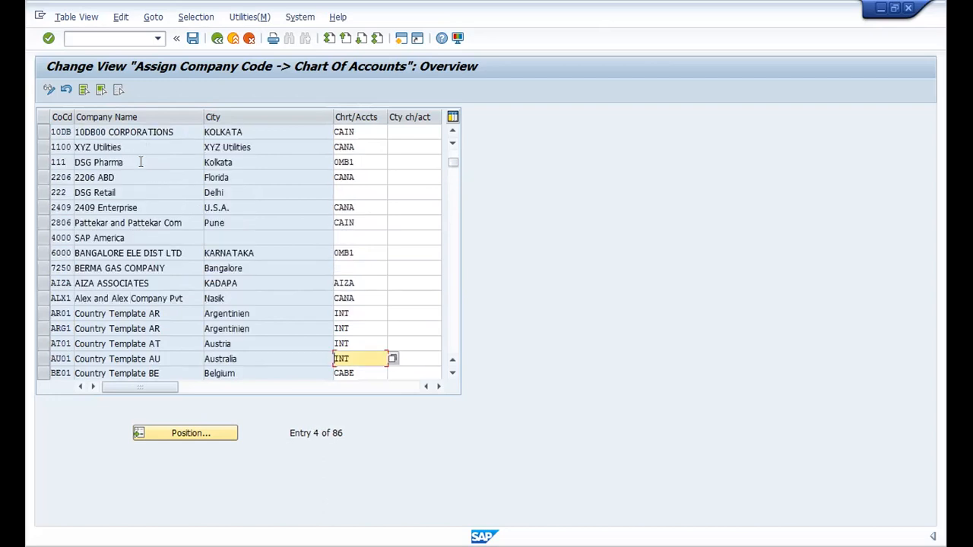
pyautogui.scroll(1, 141, 162)
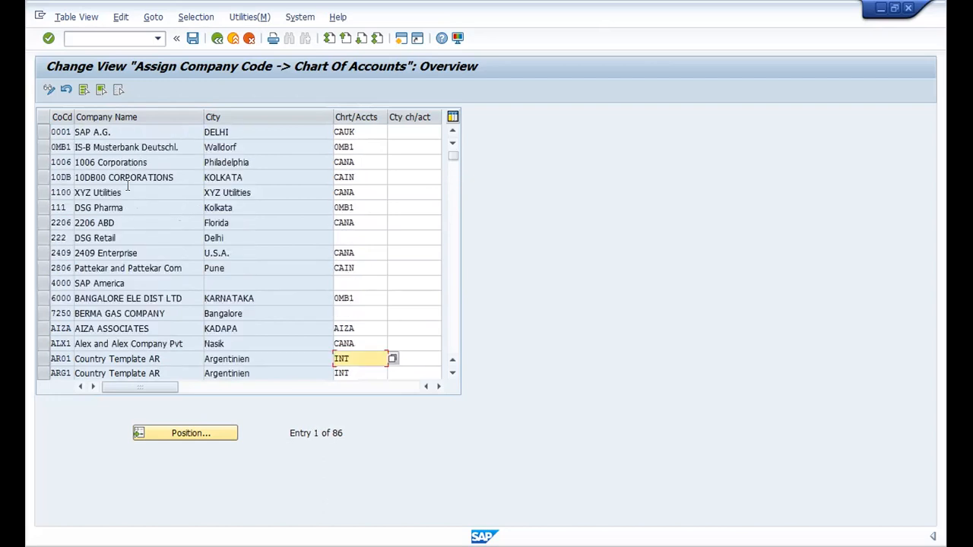
pyautogui.doubleClick(129, 193)
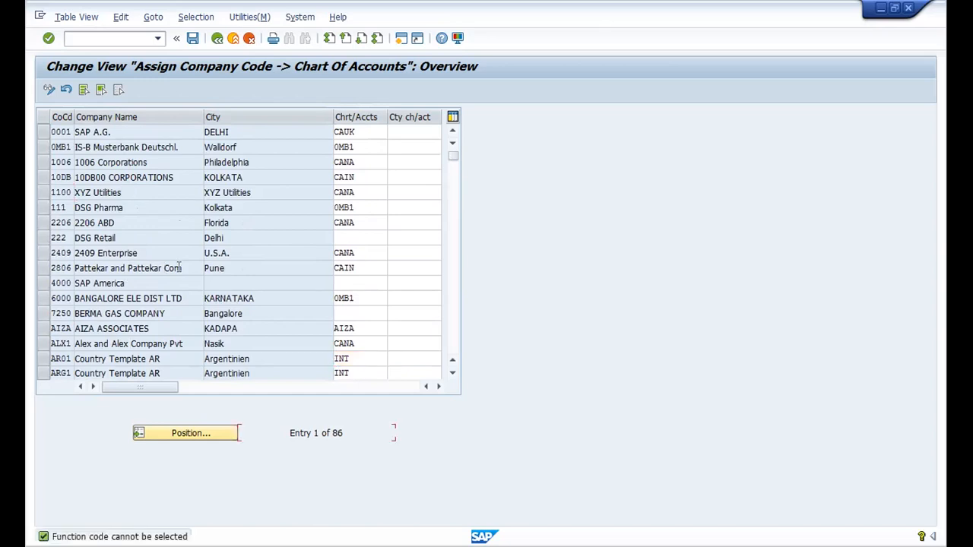
pyautogui.moveTo(181, 268); pyautogui.dragTo(127, 268)
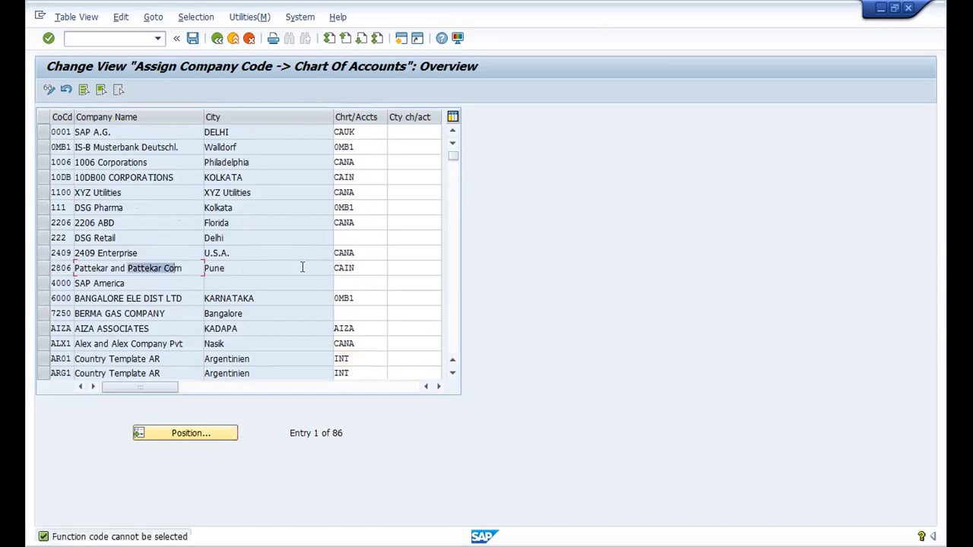
pyautogui.click(355, 267)
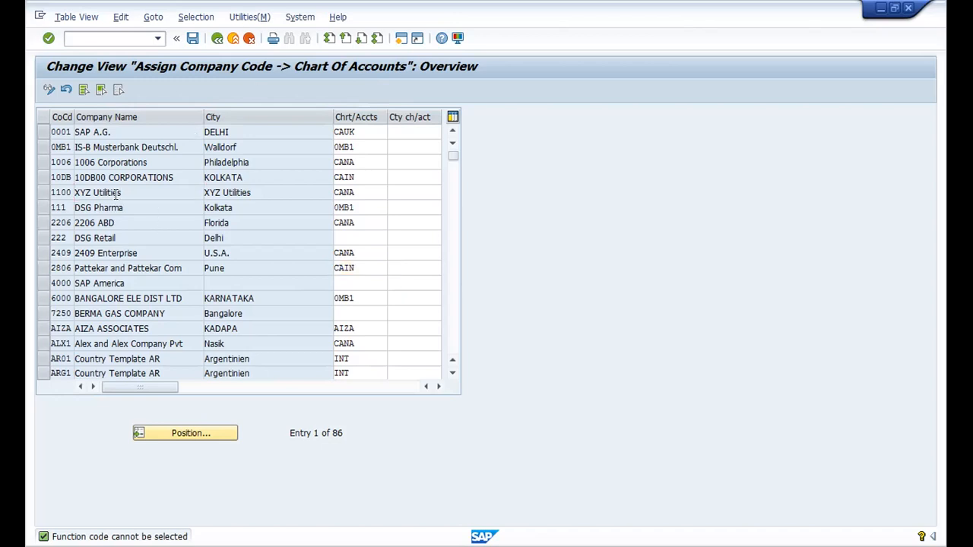
pyautogui.scroll(-1, 116, 192)
pyautogui.scroll(-1, 116, 193)
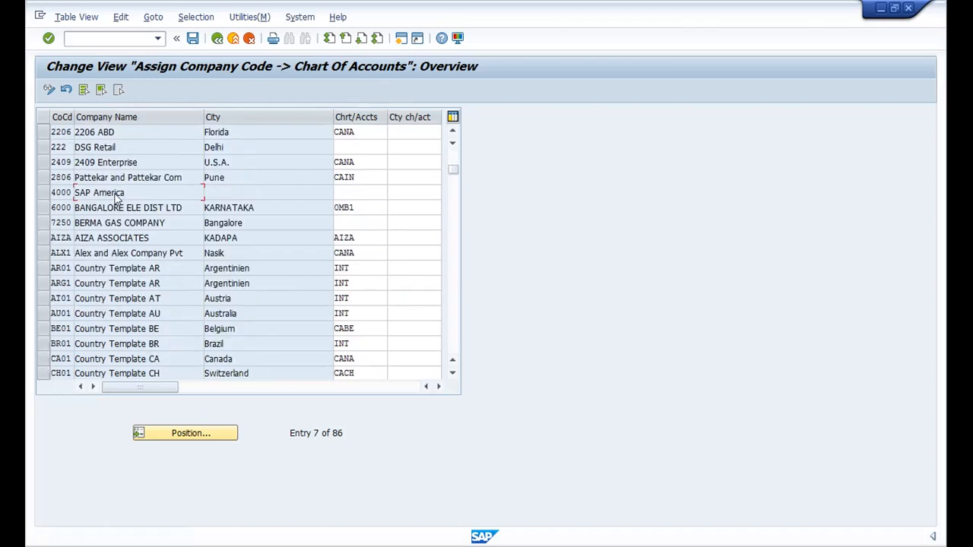
pyautogui.scroll(-1, 116, 193)
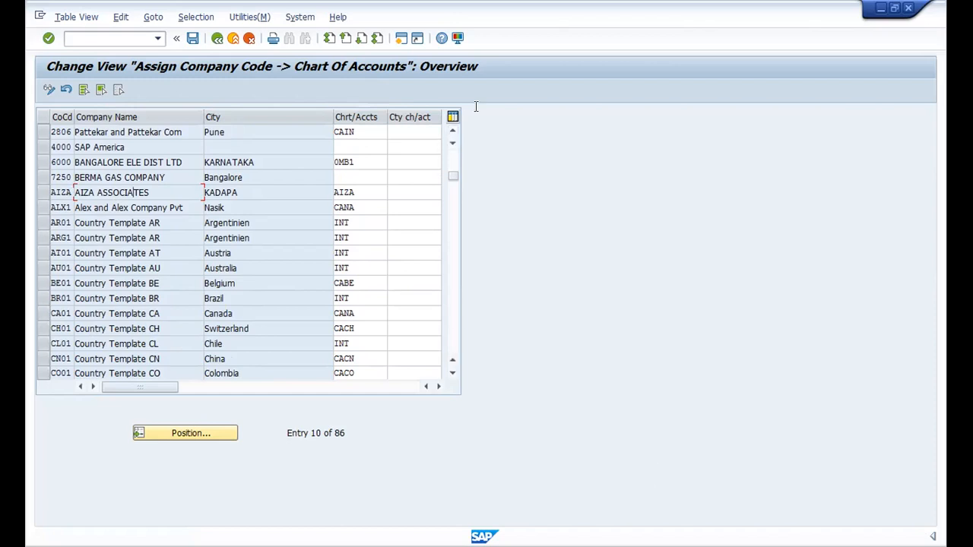
# - Leave the chart of accounts assignment overview and start logging off from the SAP system
pyautogui.click(232, 40)
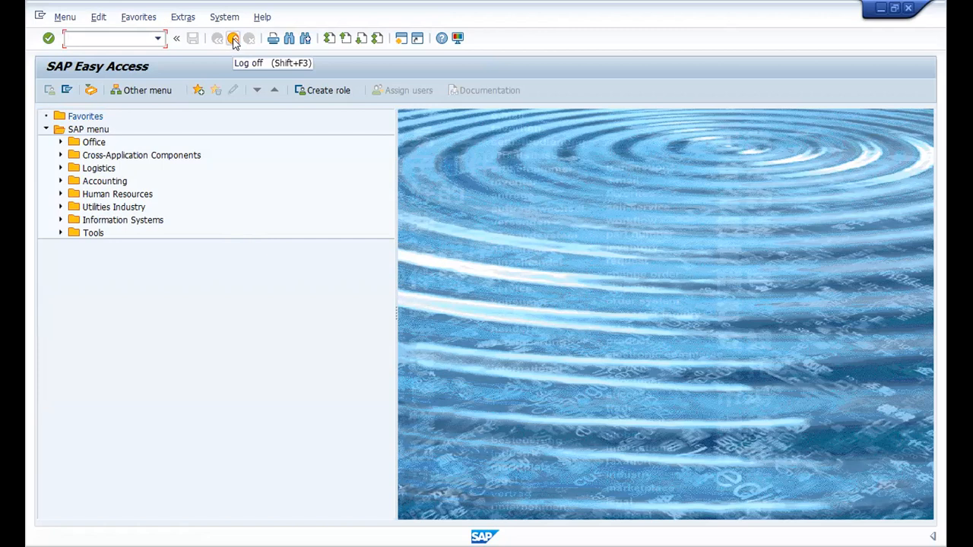
pyautogui.hotkey('shift', 'F3')
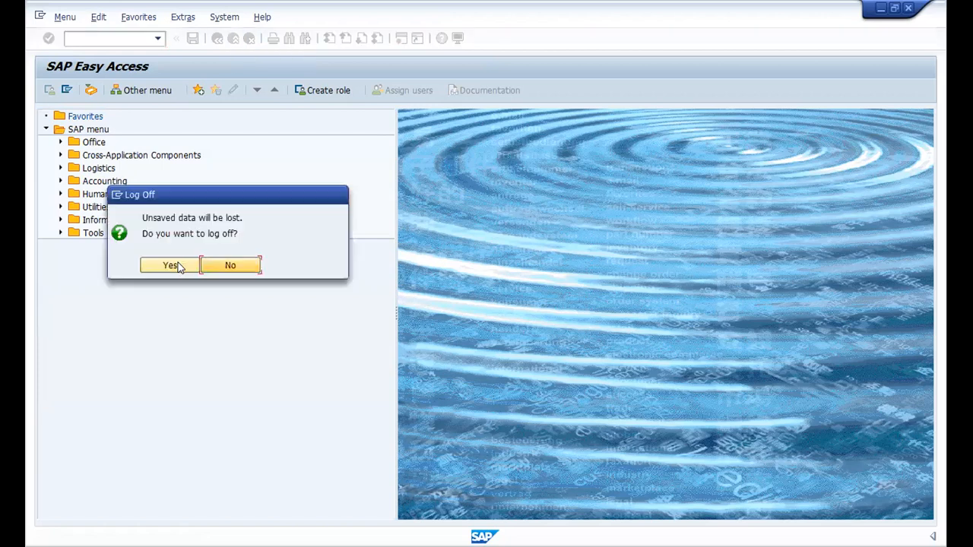